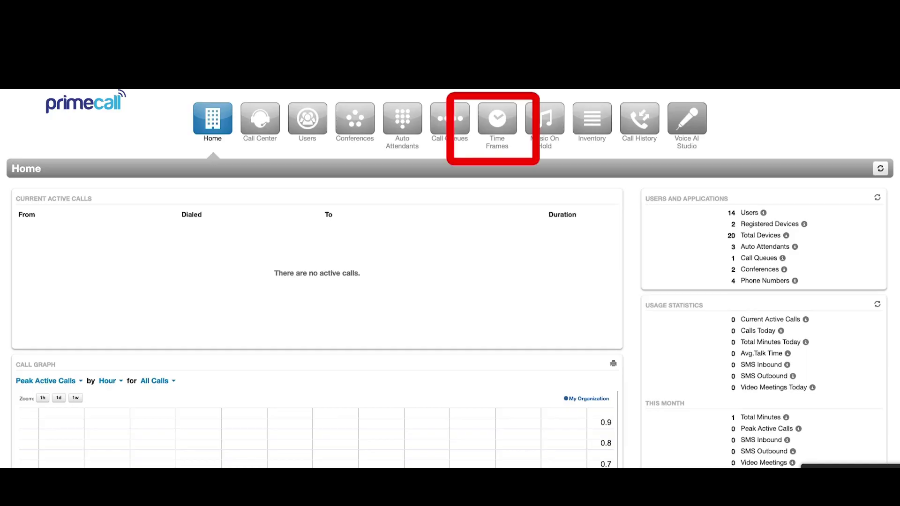
Start a new time frame for the Domain owner in Time Frames and name it Office Closures.
{"action": "left_click", "coordinate": [506, 135]}
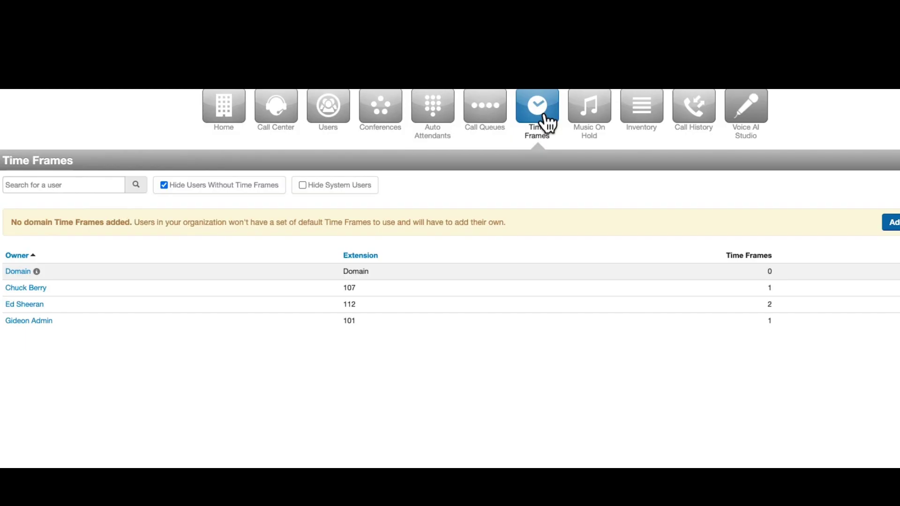
{"action": "left_click", "coordinate": [18, 274]}
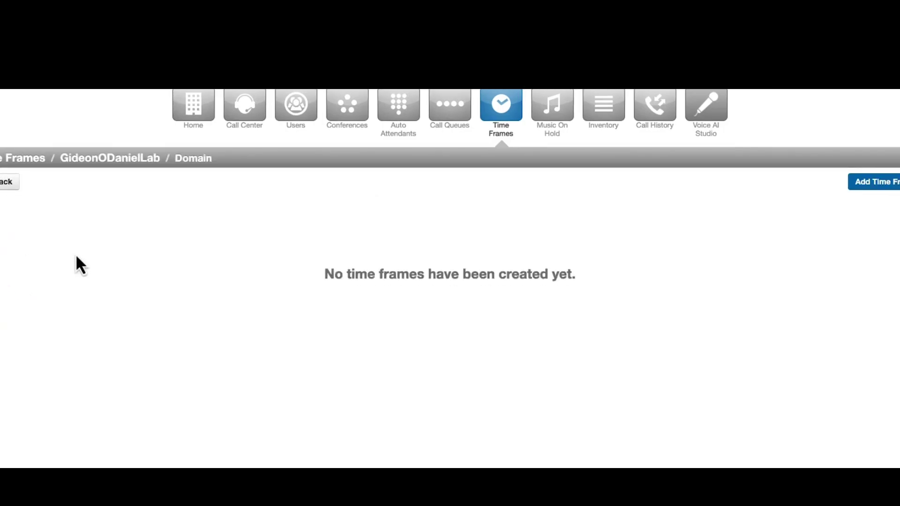
{"action": "left_click", "coordinate": [877, 186]}
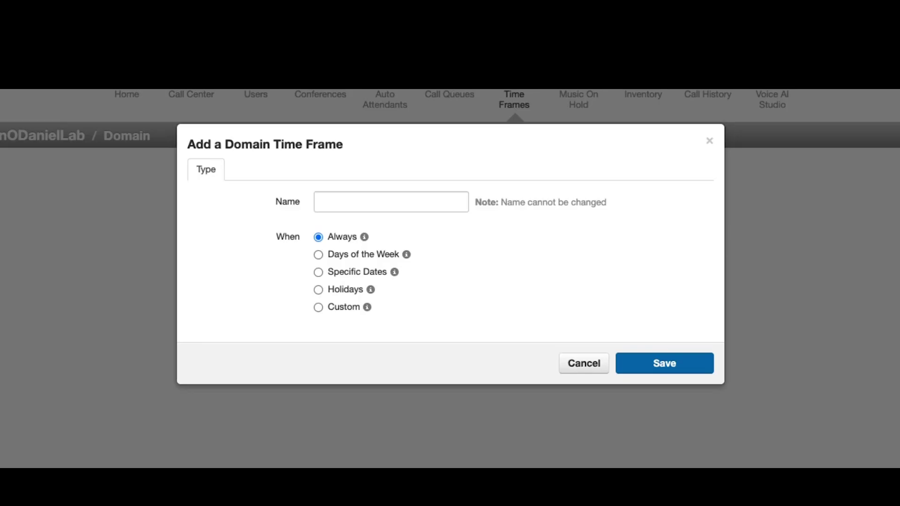
{"action": "left_click", "coordinate": [314, 202]}
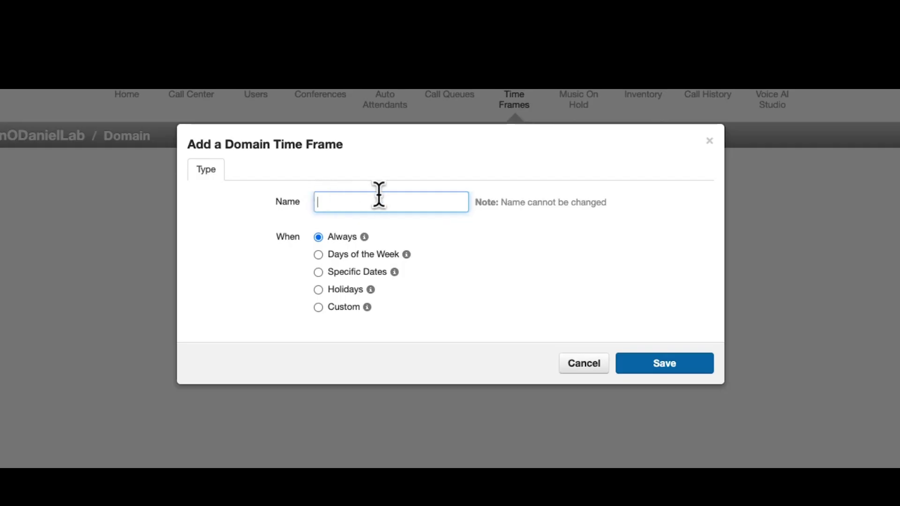
{"action": "type", "text": "Office Closures"}
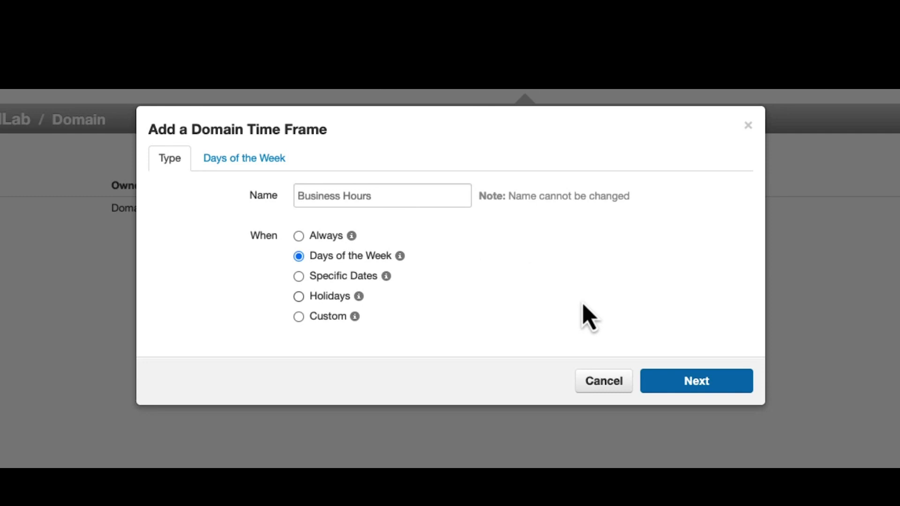
Include Monday through Friday in the weekly schedule of the Business Hours time frame.
{"action": "left_click", "coordinate": [257, 160]}
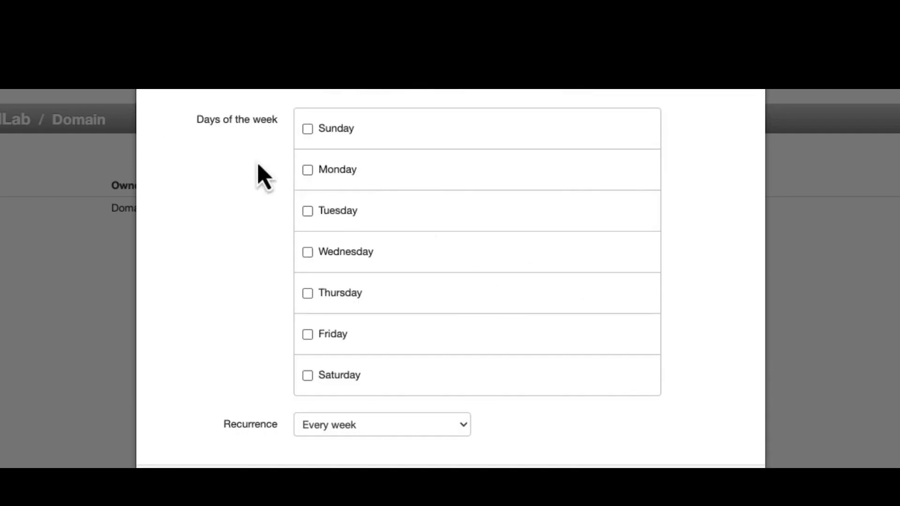
{"action": "left_click", "coordinate": [307, 169]}
{"action": "left_click", "coordinate": [308, 211]}
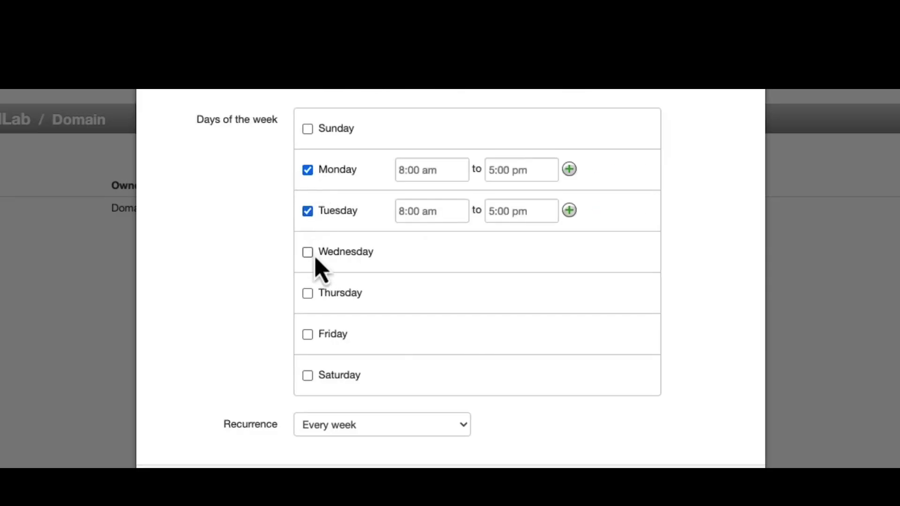
{"action": "left_click", "coordinate": [311, 253]}
{"action": "left_click", "coordinate": [308, 294]}
{"action": "left_click", "coordinate": [308, 335]}
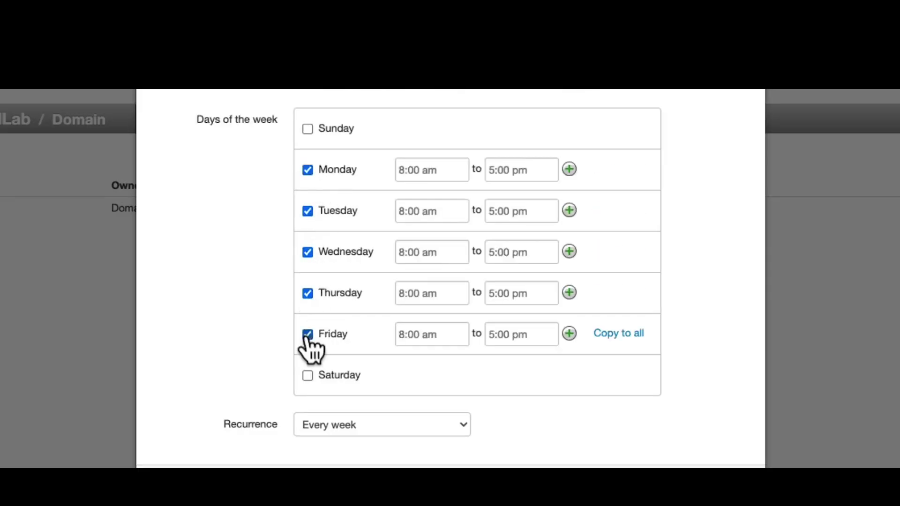
Set Monday's start time to 9:00 am and copy Monday's hours to all selected days.
{"action": "left_click", "coordinate": [405, 172]}
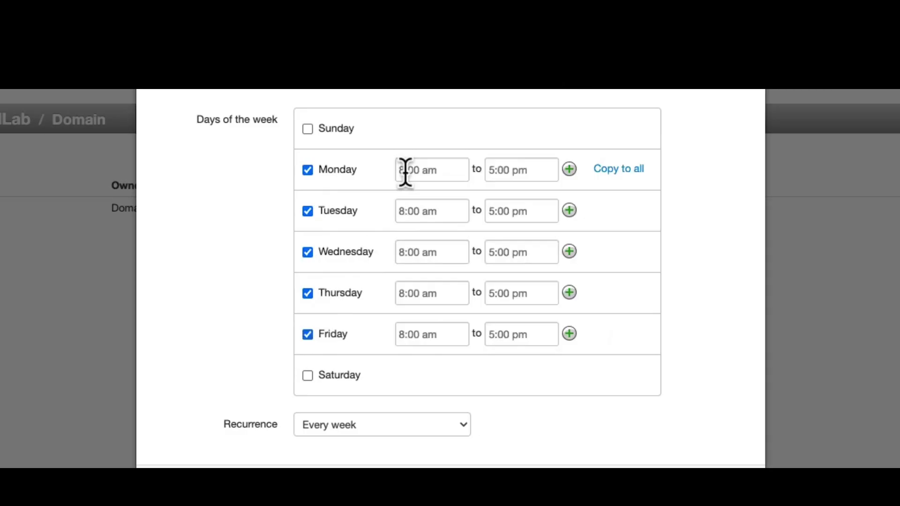
{"action": "left_click", "coordinate": [405, 172]}
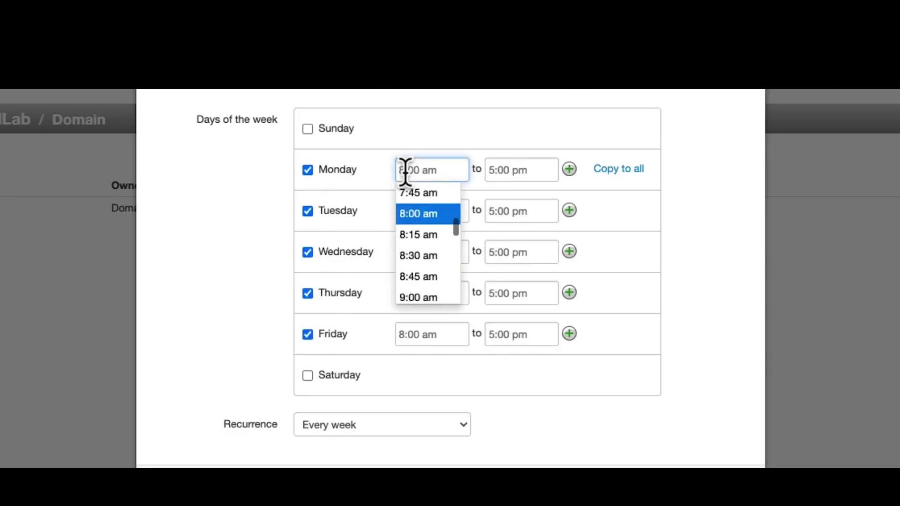
{"action": "key", "text": "BackSpace"}
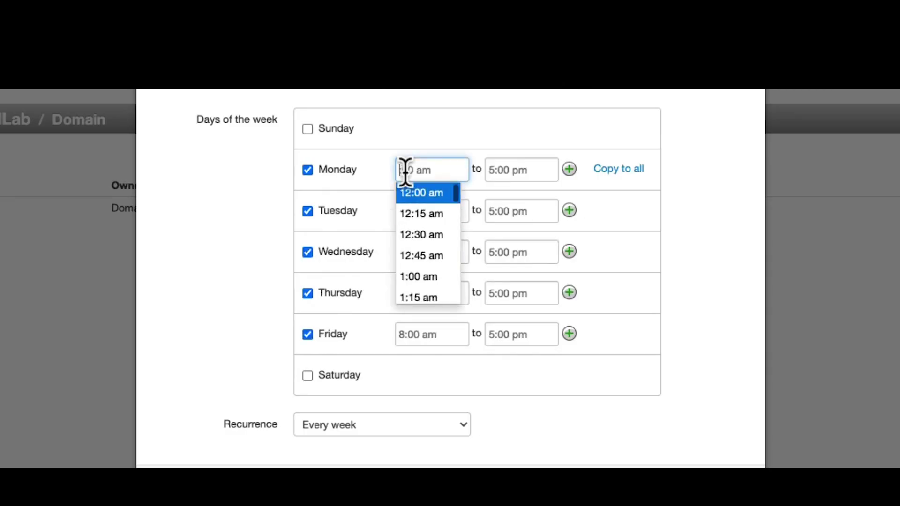
{"action": "type", "text": "9"}
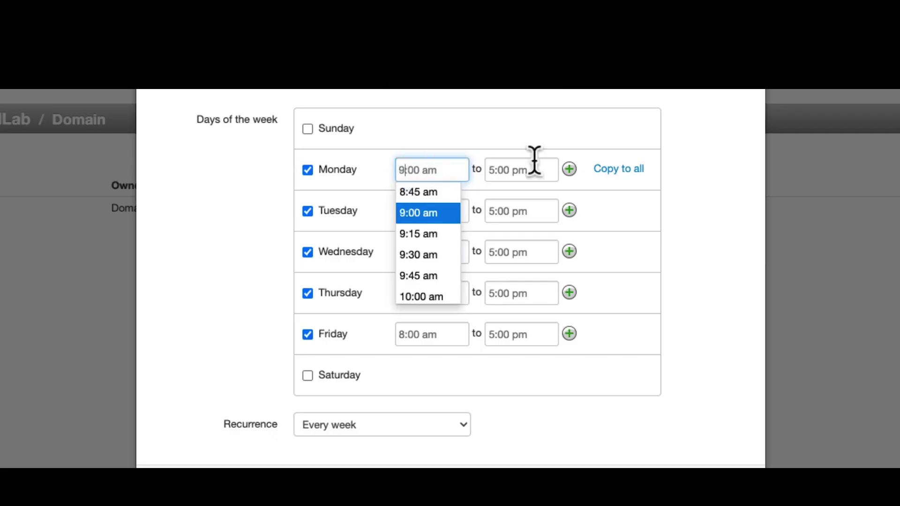
{"action": "left_click", "coordinate": [621, 172]}
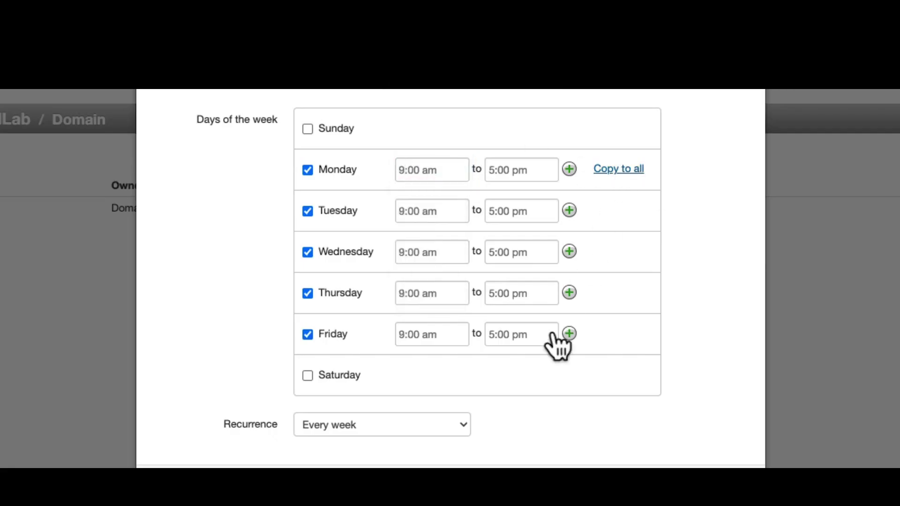
Keep the recurrence at Every week and save the Business Hours time frame.
{"action": "left_click", "coordinate": [458, 429]}
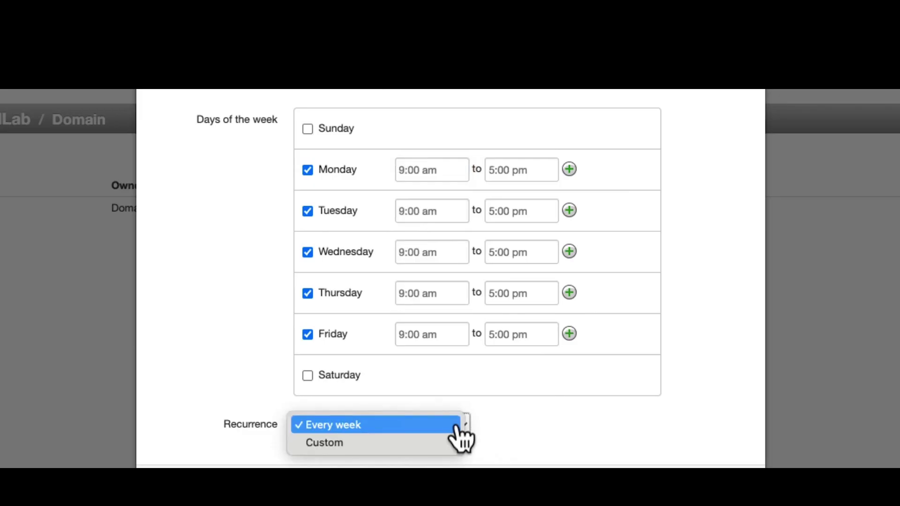
{"action": "left_click", "coordinate": [458, 426]}
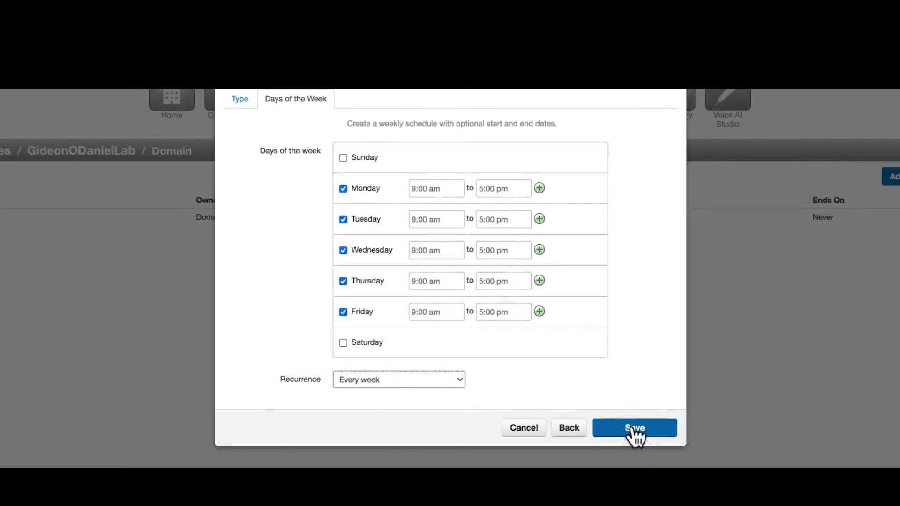
{"action": "left_click", "coordinate": [632, 429]}
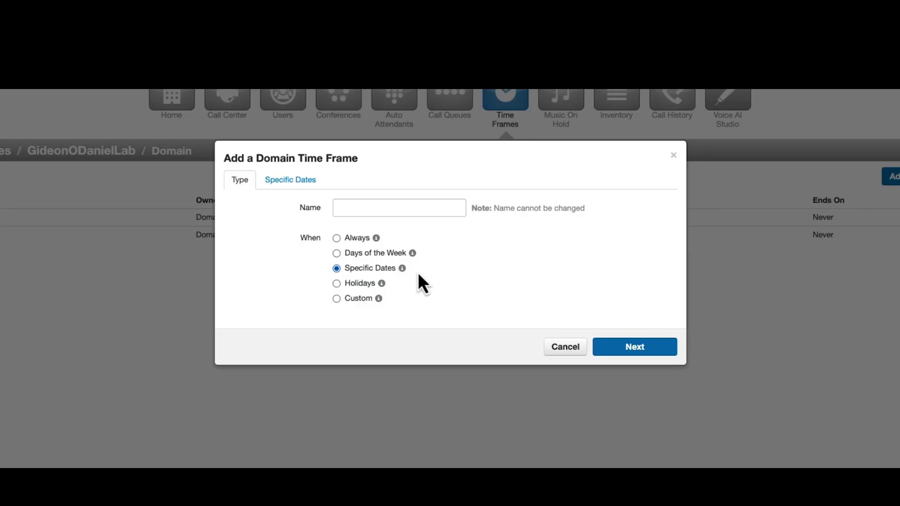
Name the Specific Dates time frame Company Picnics and open its date settings.
{"action": "left_click", "coordinate": [397, 207]}
{"action": "type", "text": "Company Picnics"}
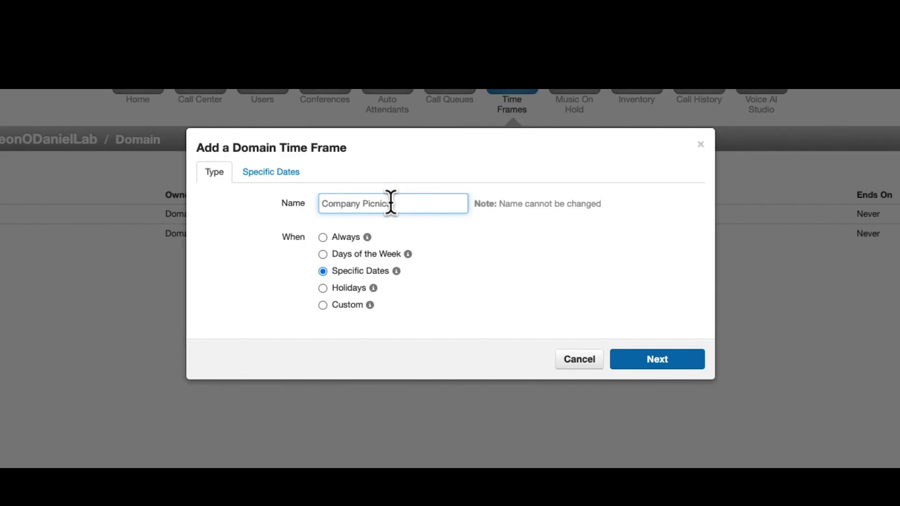
{"action": "left_click", "coordinate": [277, 173]}
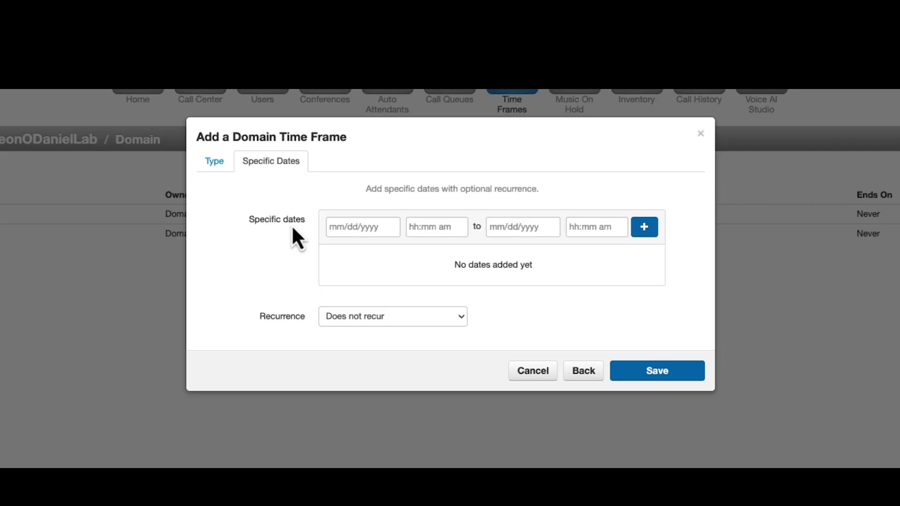
Set the first date range to 08/26/2024 with a start time of 12:00 pm.
{"action": "left_click", "coordinate": [342, 227]}
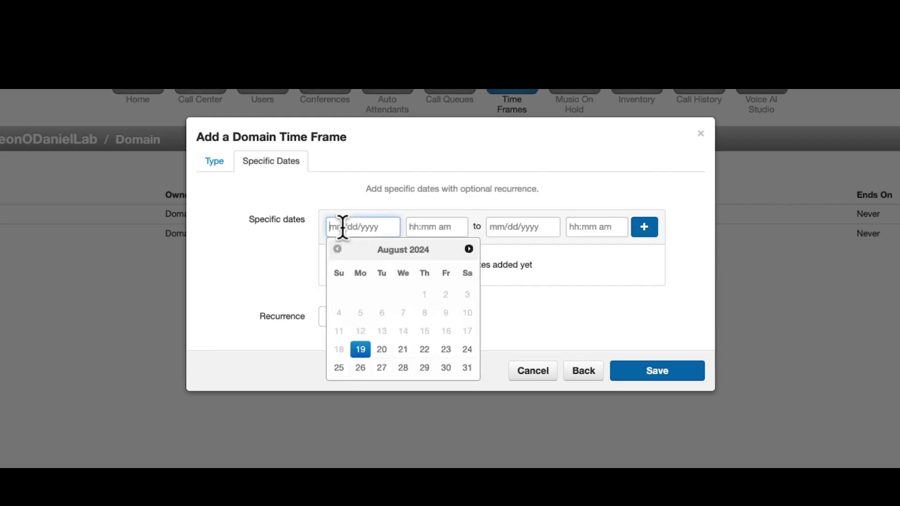
{"action": "left_click", "coordinate": [360, 370]}
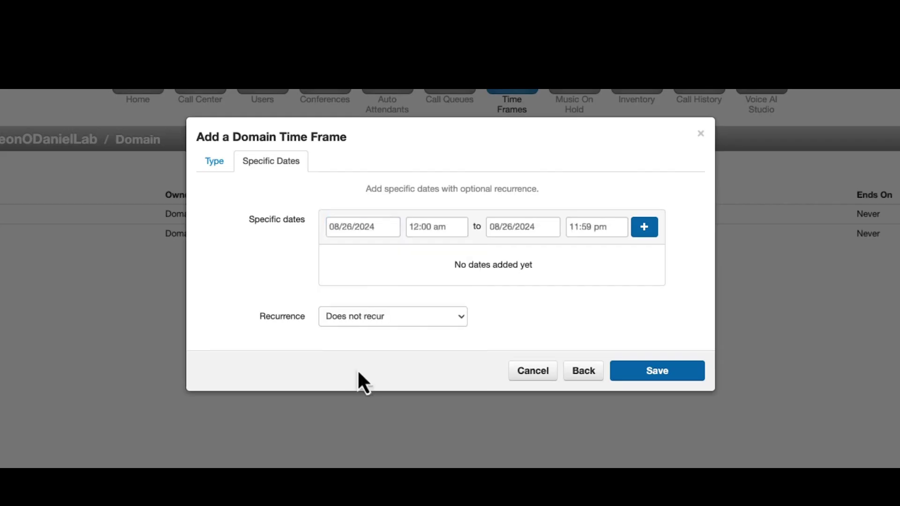
{"action": "left_click", "coordinate": [436, 227]}
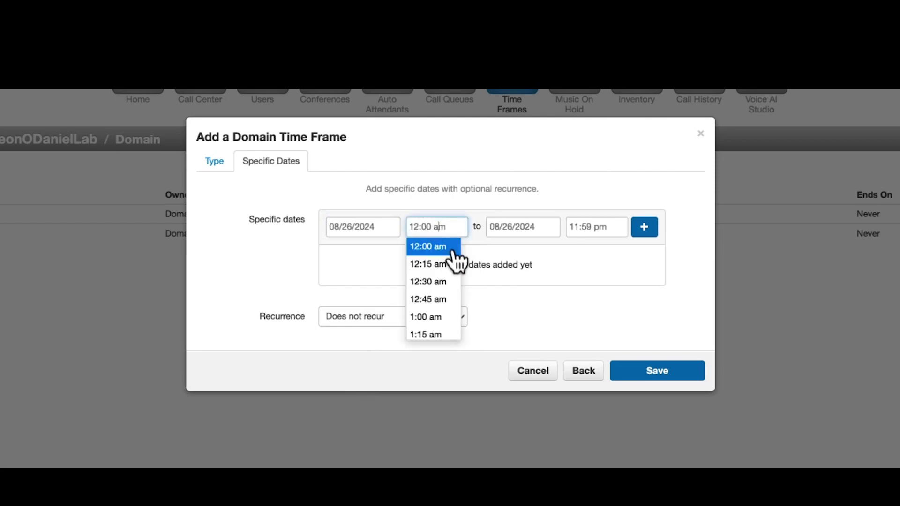
{"action": "key", "text": "Delete"}
{"action": "type", "text": "p"}
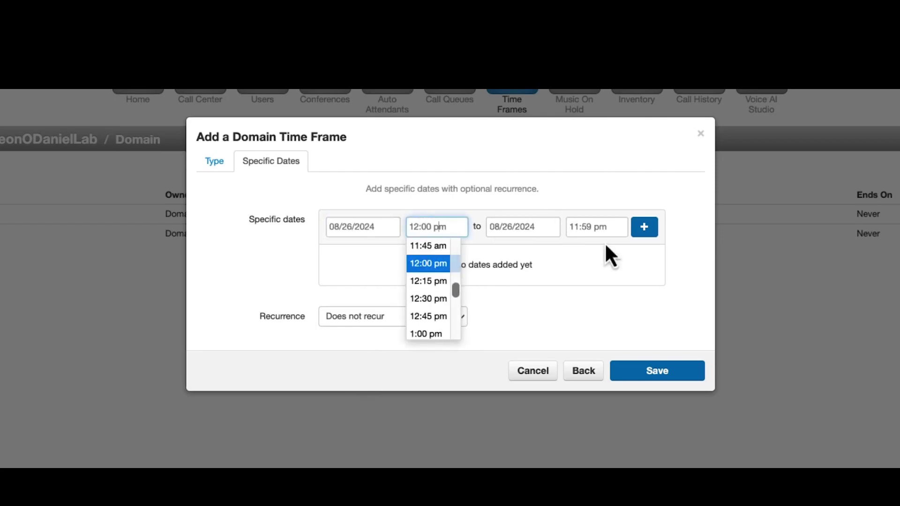
Set the end time for 08/26/2024 to 2:00 pm and add the date range to the list.
{"action": "left_click", "coordinate": [589, 228]}
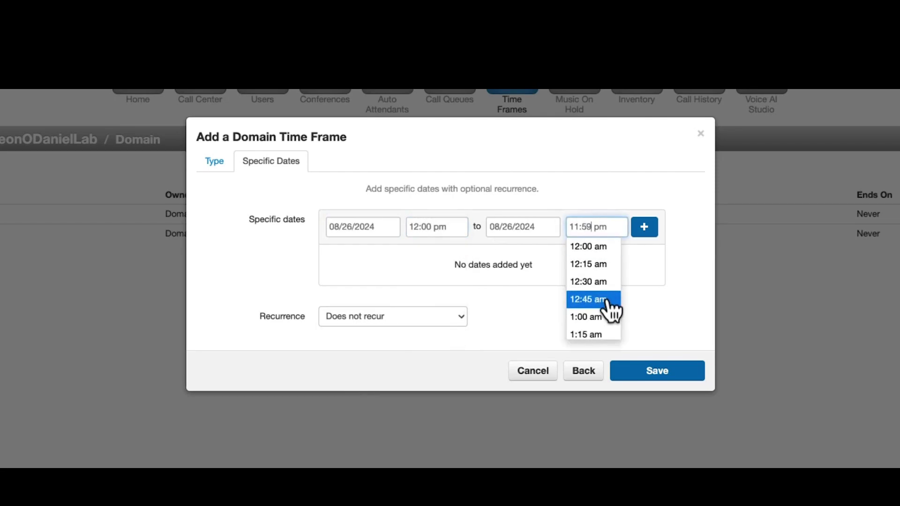
{"action": "left_click", "coordinate": [575, 226]}
{"action": "key", "text": "BackSpace"}
{"action": "key", "text": "BackSpace"}
{"action": "type", "text": "2"}
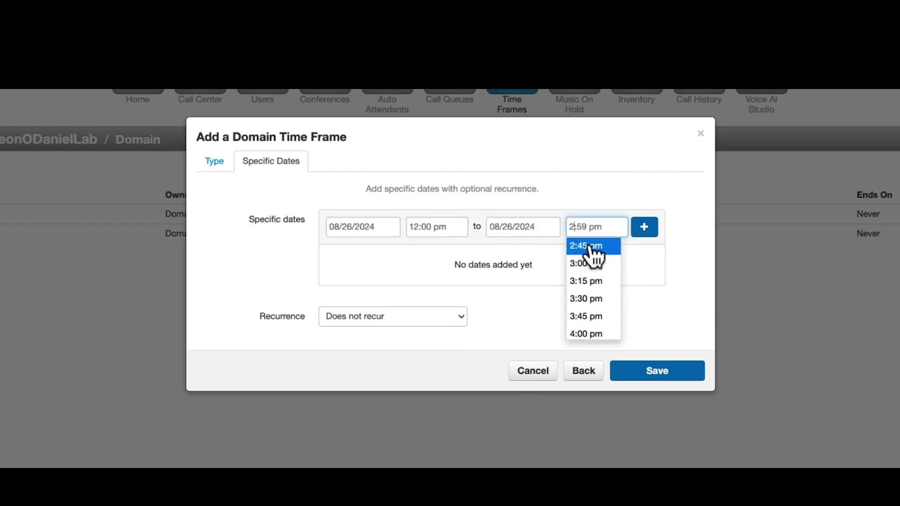
{"action": "key", "text": "Right"}
{"action": "key", "text": "Right"}
{"action": "key", "text": "BackSpace"}
{"action": "key", "text": "BackSpace"}
{"action": "type", "text": "00"}
{"action": "left_click", "coordinate": [581, 265]}
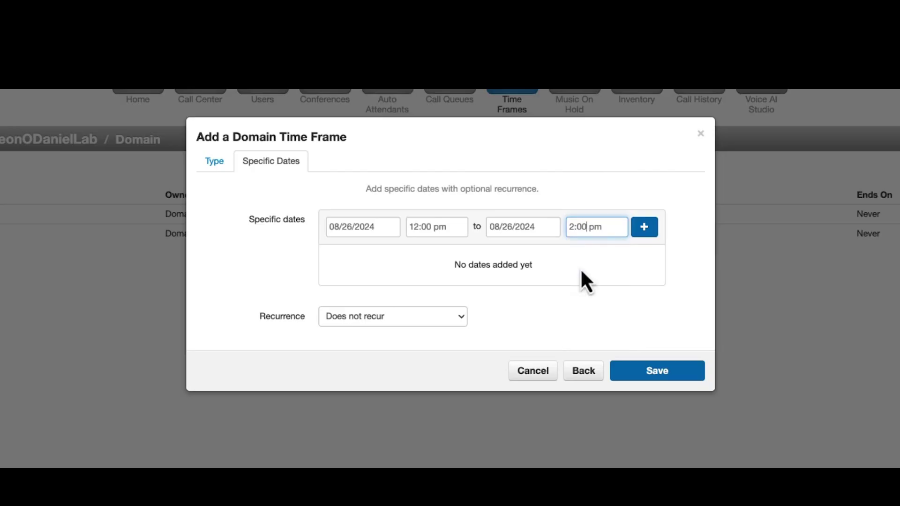
{"action": "left_click", "coordinate": [644, 229]}
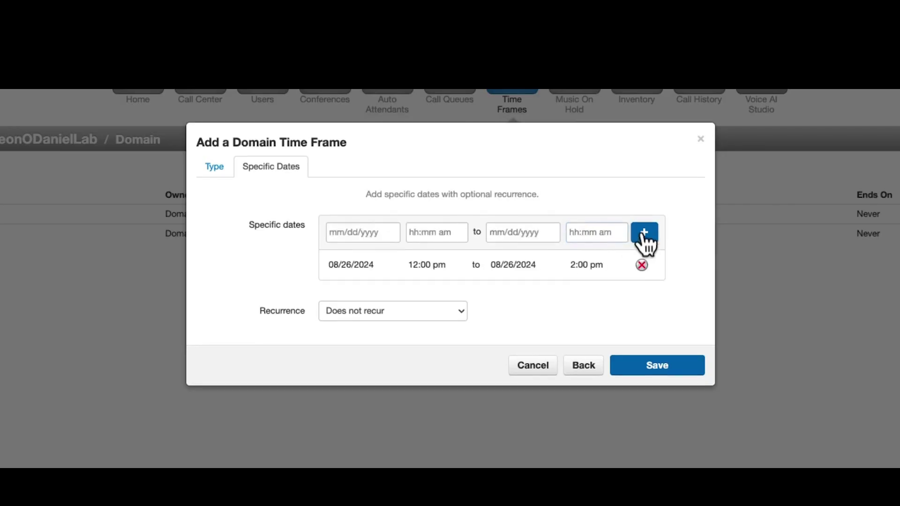
Enter 10/31/2024 as the second date and set its start time to 12:00 pm.
{"action": "left_click", "coordinate": [341, 233]}
{"action": "type", "text": "10/31/"}
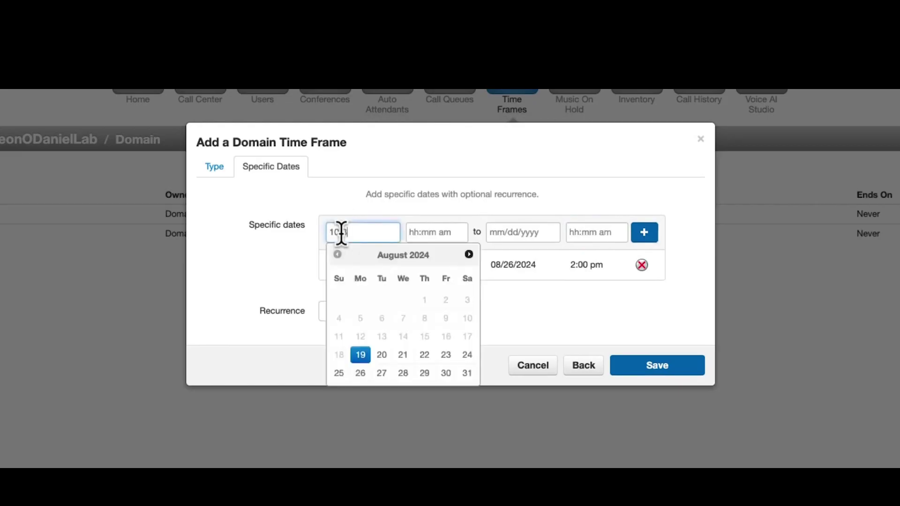
{"action": "type", "text": "2024"}
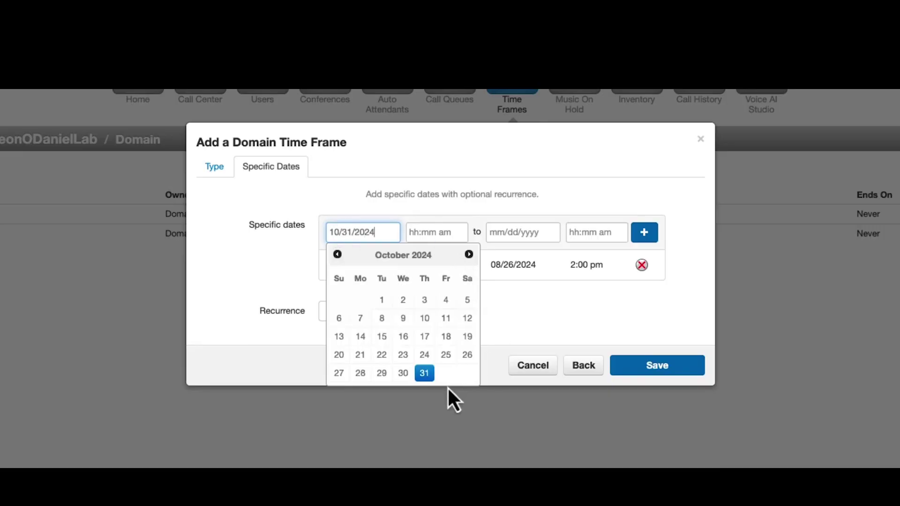
{"action": "left_click", "coordinate": [425, 373]}
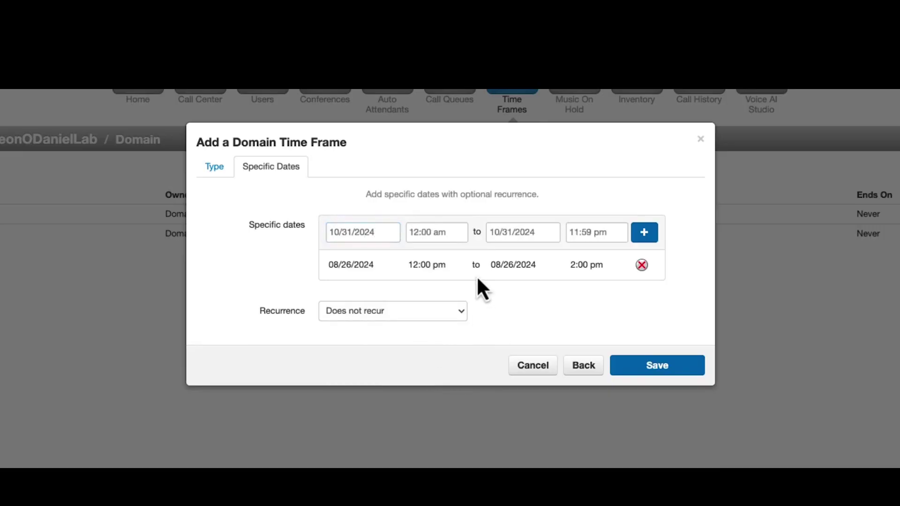
{"action": "left_click", "coordinate": [439, 233]}
{"action": "key", "text": "BackSpace"}
{"action": "type", "text": "p"}
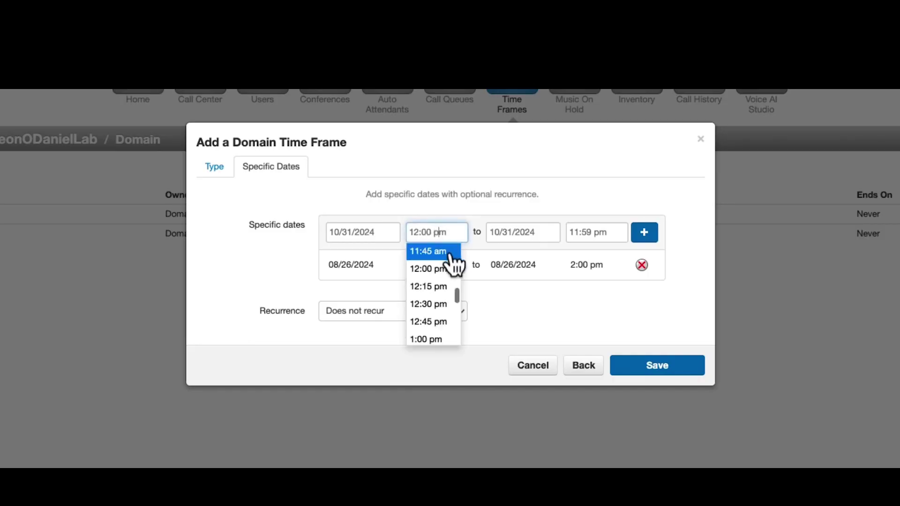
{"action": "left_click", "coordinate": [449, 272]}
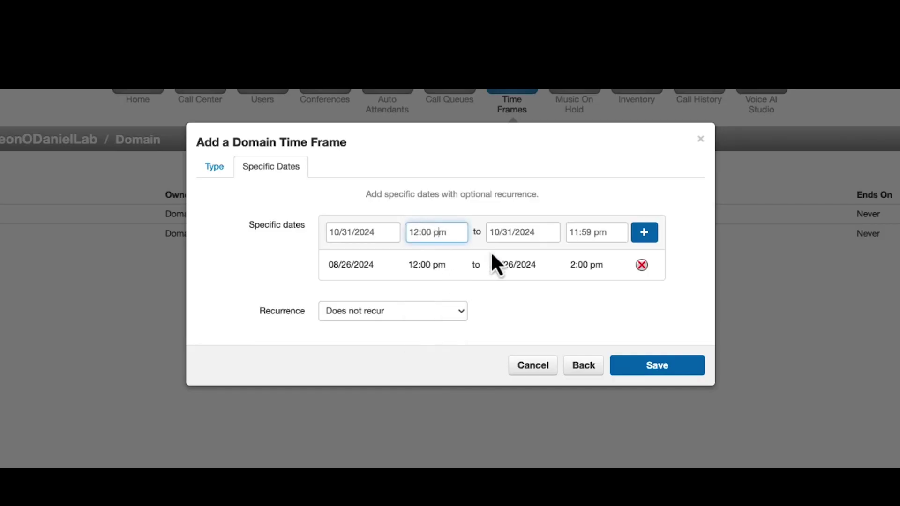
Set the end time for 10/31/2024 to 2:00 pm and add the date range to the list.
{"action": "left_click", "coordinate": [582, 235]}
{"action": "scroll", "coordinate": [593, 304], "scroll_direction": "down", "scroll_amount": 1}
{"action": "scroll", "coordinate": [595, 318], "scroll_direction": "down", "scroll_amount": 4}
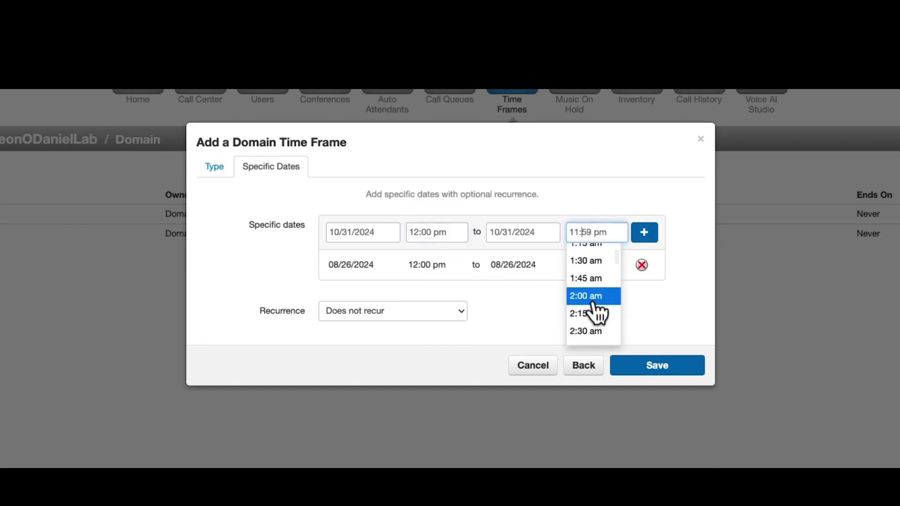
{"action": "scroll", "coordinate": [594, 313], "scroll_direction": "down", "scroll_amount": 16}
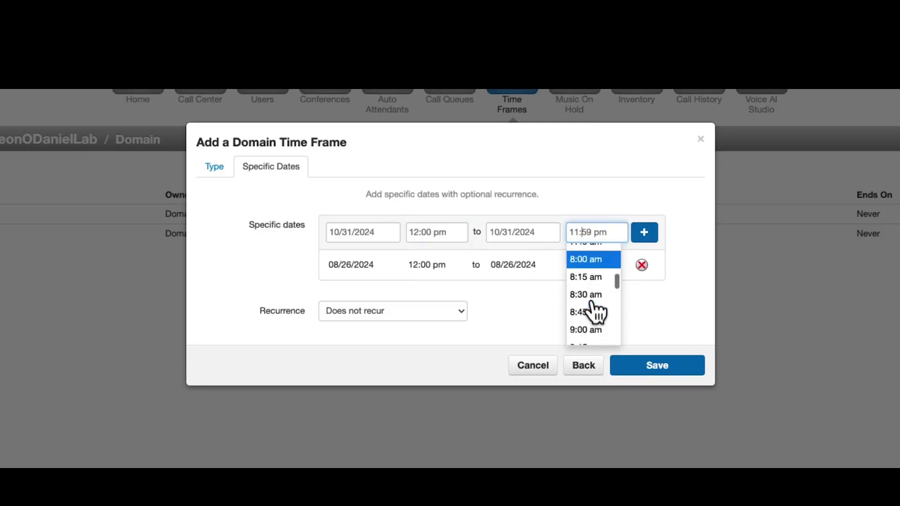
{"action": "scroll", "coordinate": [593, 309], "scroll_direction": "down", "scroll_amount": 4}
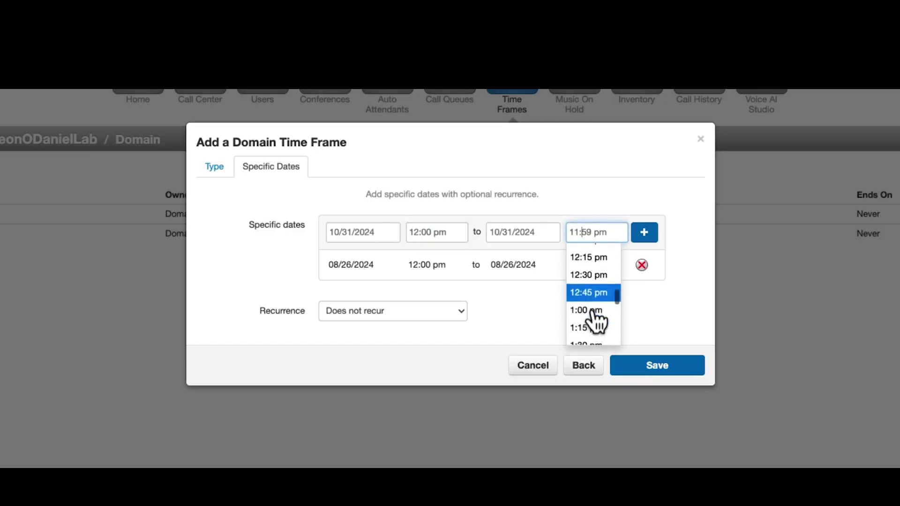
{"action": "scroll", "coordinate": [596, 319], "scroll_direction": "down", "scroll_amount": 3}
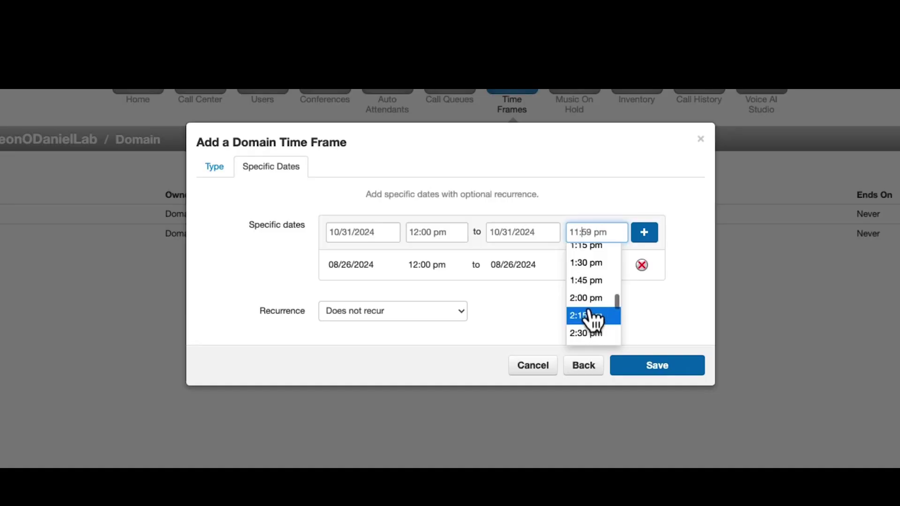
{"action": "left_click", "coordinate": [592, 298]}
{"action": "left_click", "coordinate": [642, 231]}
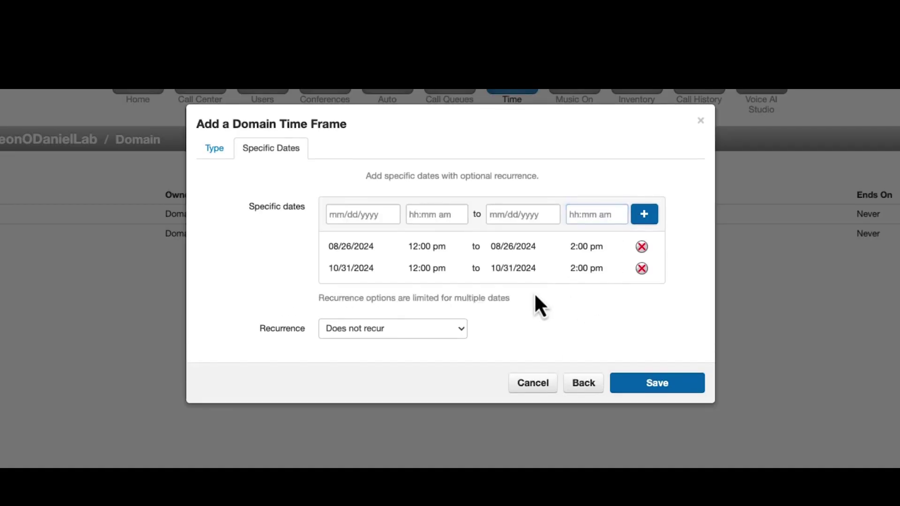
Make the Company Picnics dates recur every year on the selected dates and save the time frame.
{"action": "left_click", "coordinate": [468, 341]}
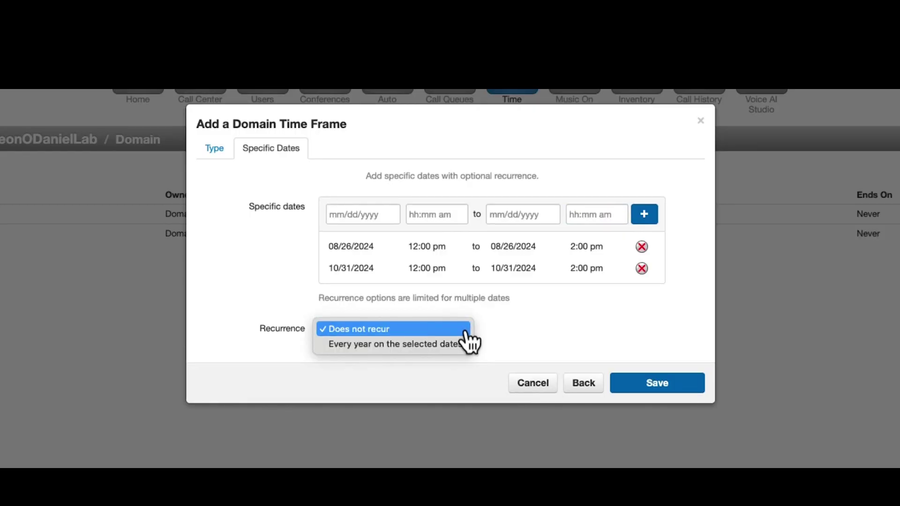
{"action": "left_click", "coordinate": [461, 344]}
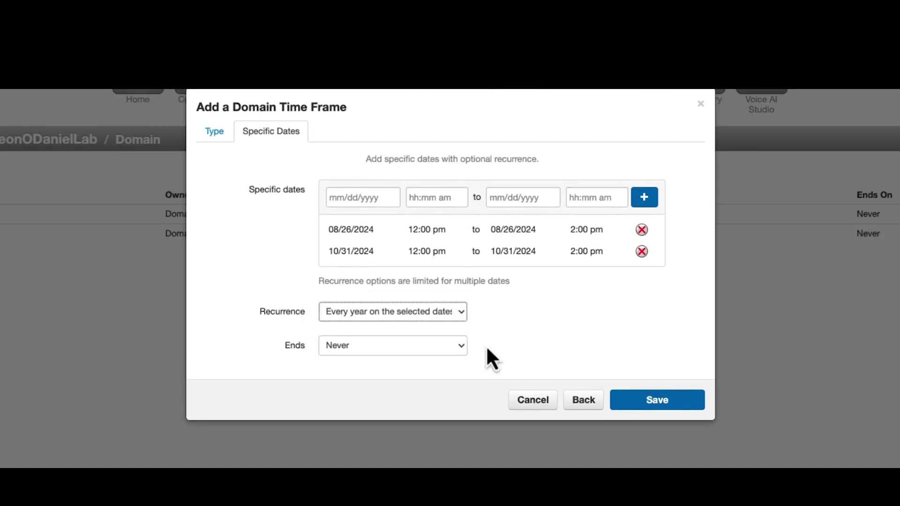
{"action": "left_click", "coordinate": [663, 405]}
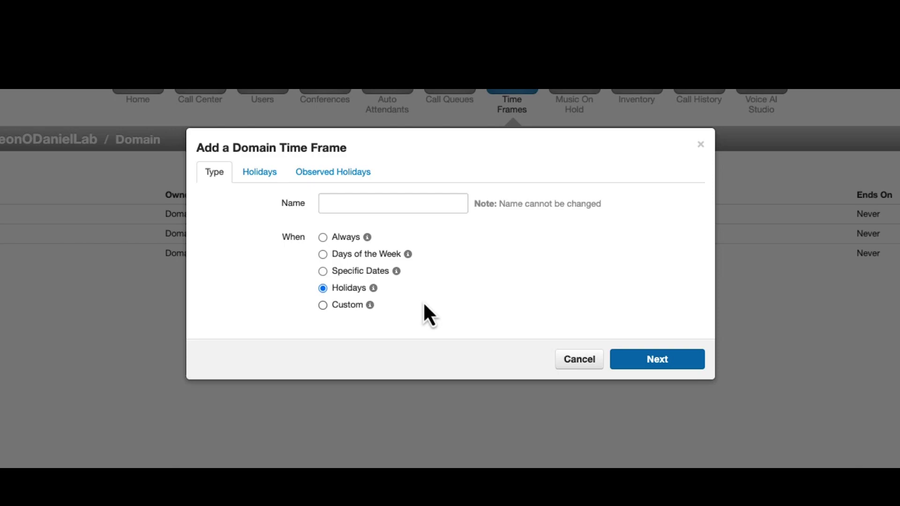
Name the new Holidays-type time frame Holidays and continue to its holiday selection.
{"action": "left_click", "coordinate": [385, 206]}
{"action": "type", "text": "Holidays"}
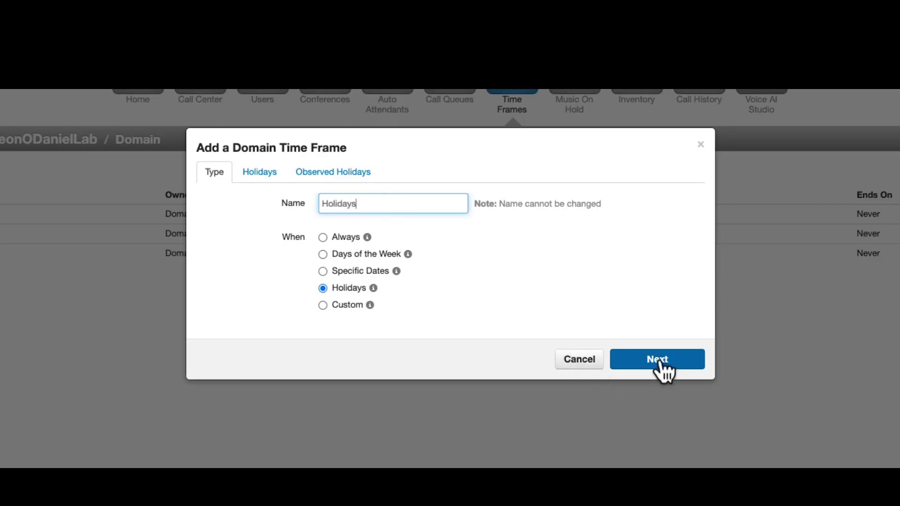
{"action": "left_click", "coordinate": [660, 364]}
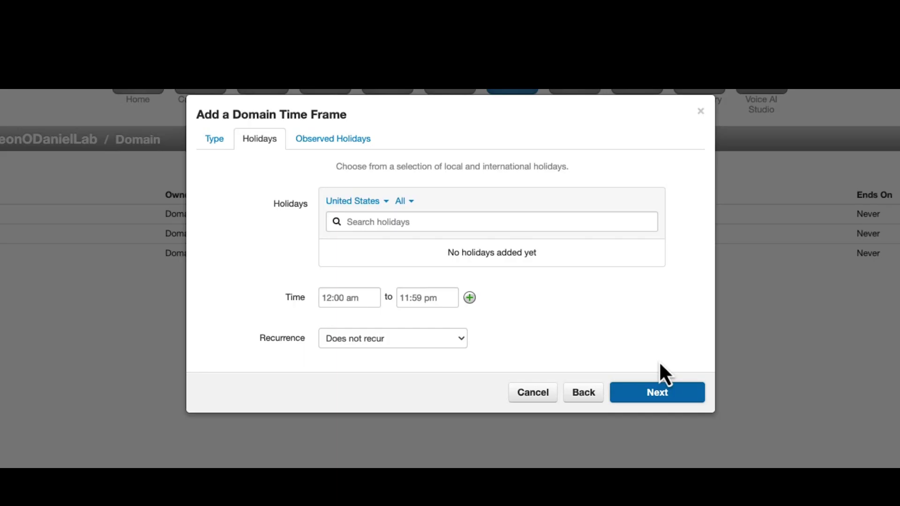
Add New Year's Day, Presidents' Day and Martin Luther King Jr. Day to the time frame's United States holidays.
{"action": "left_click", "coordinate": [397, 220]}
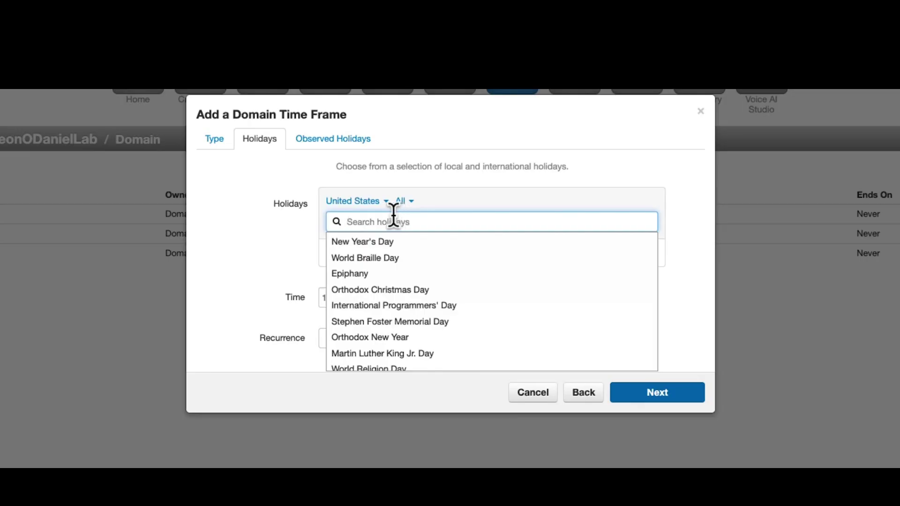
{"action": "left_click", "coordinate": [387, 246]}
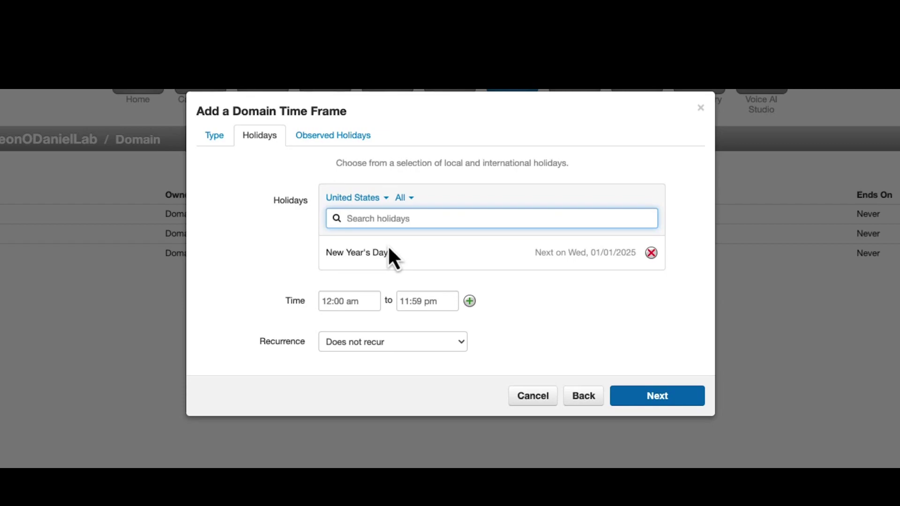
{"action": "type", "text": "pres"}
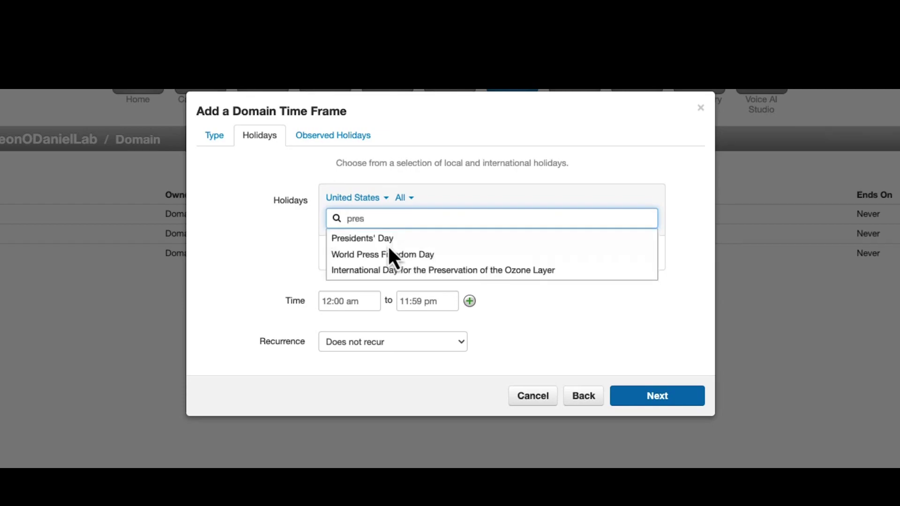
{"action": "key", "text": "Down"}
{"action": "key", "text": "Return"}
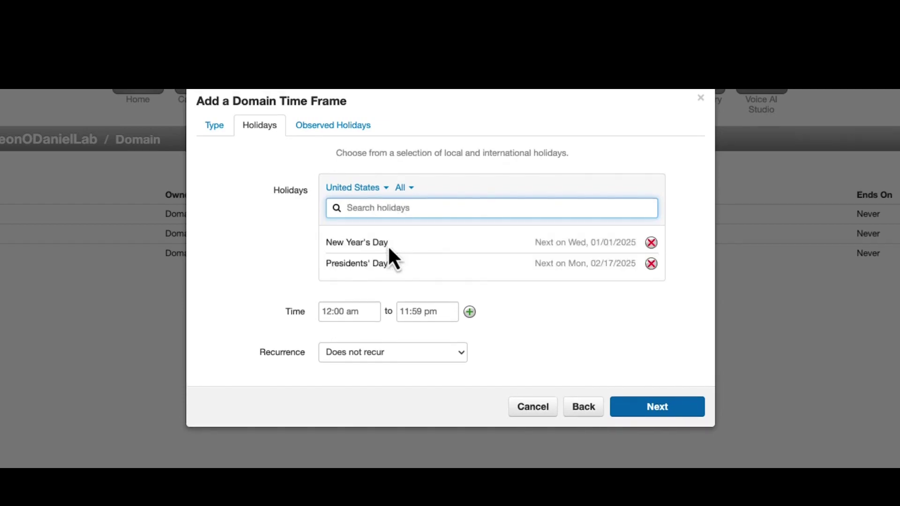
{"action": "type", "text": "martin"}
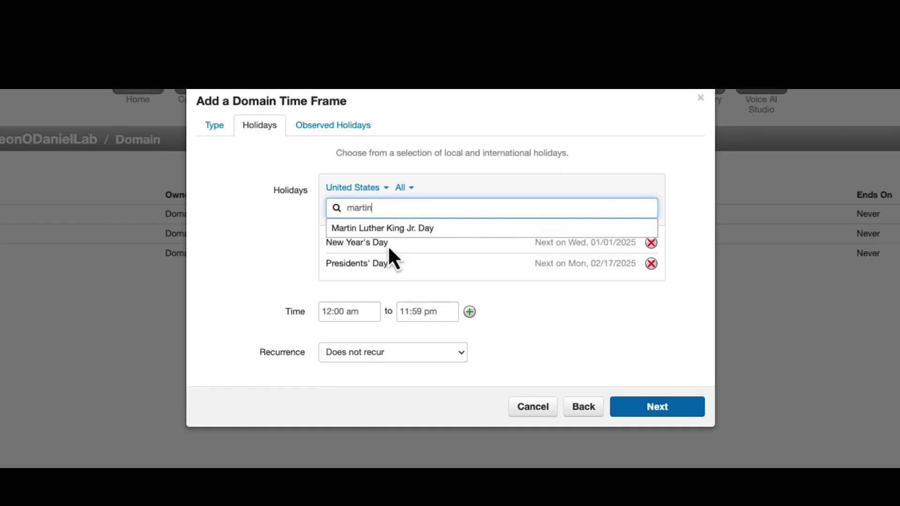
{"action": "left_click", "coordinate": [386, 224]}
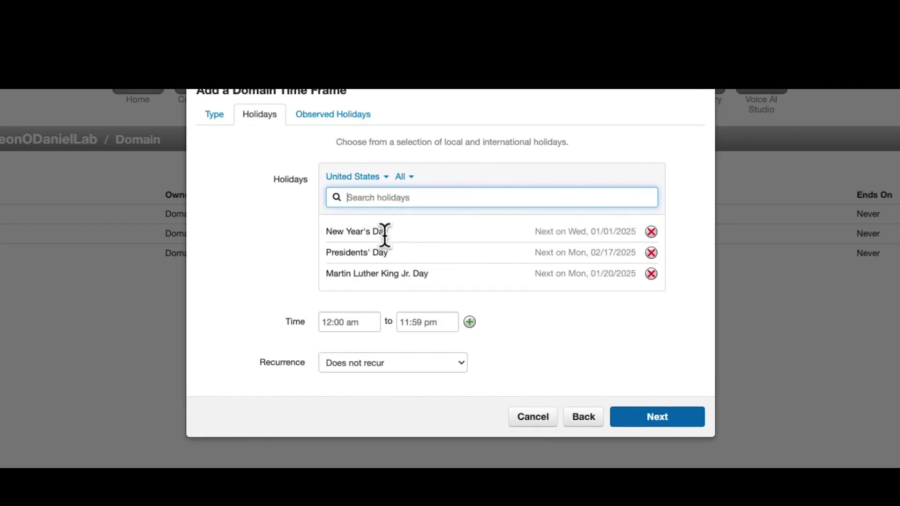
Add Memorial Day, Juneteenth and Independence Day to the holiday list.
{"action": "type", "text": "memorial"}
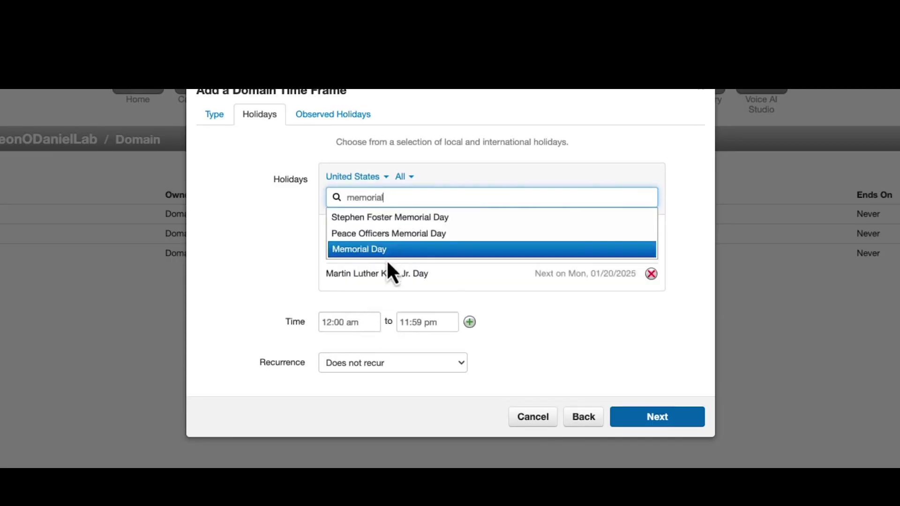
{"action": "left_click", "coordinate": [380, 253]}
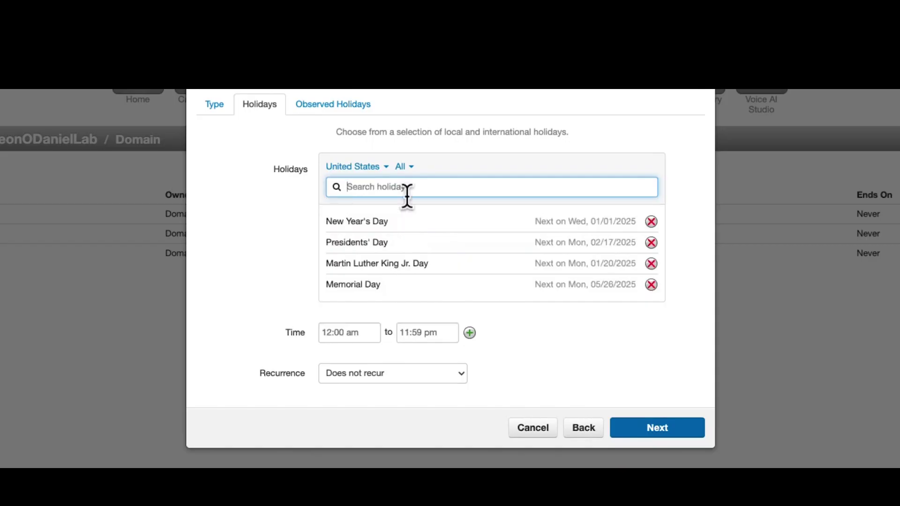
{"action": "type", "text": "june"}
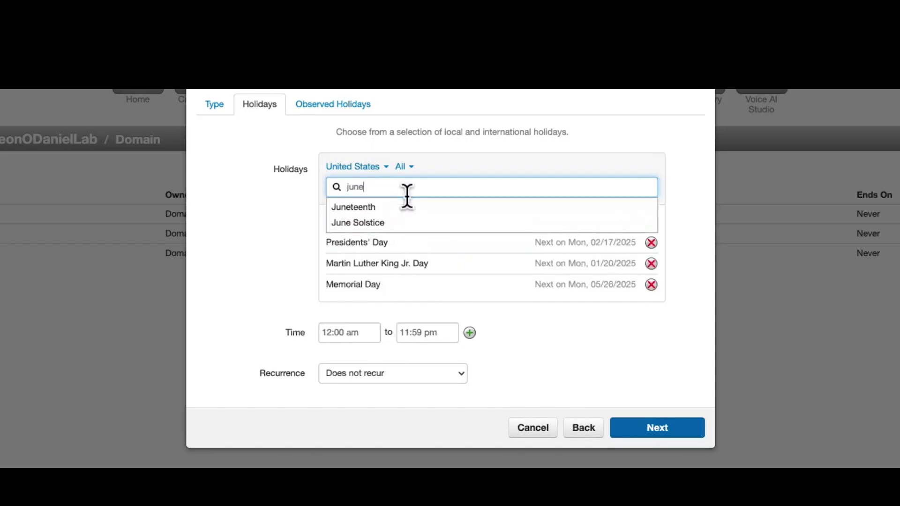
{"action": "left_click", "coordinate": [406, 207]}
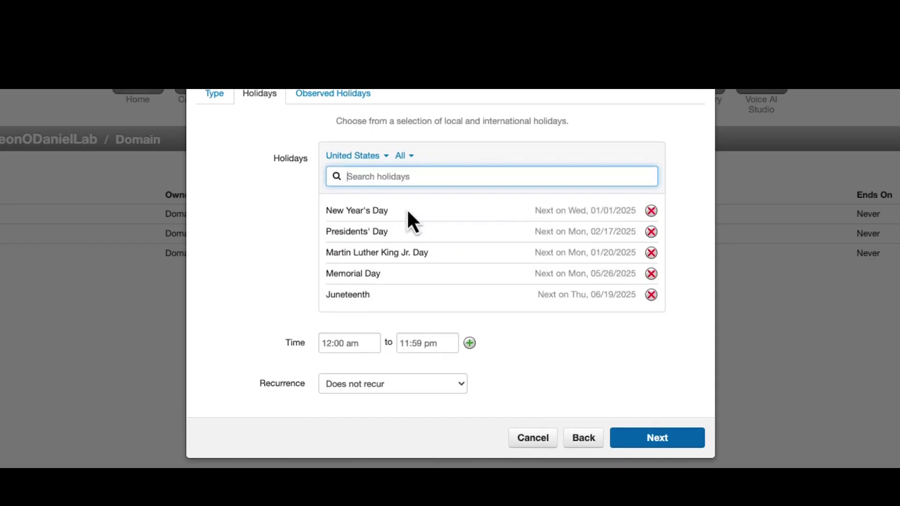
{"action": "type", "text": "indep"}
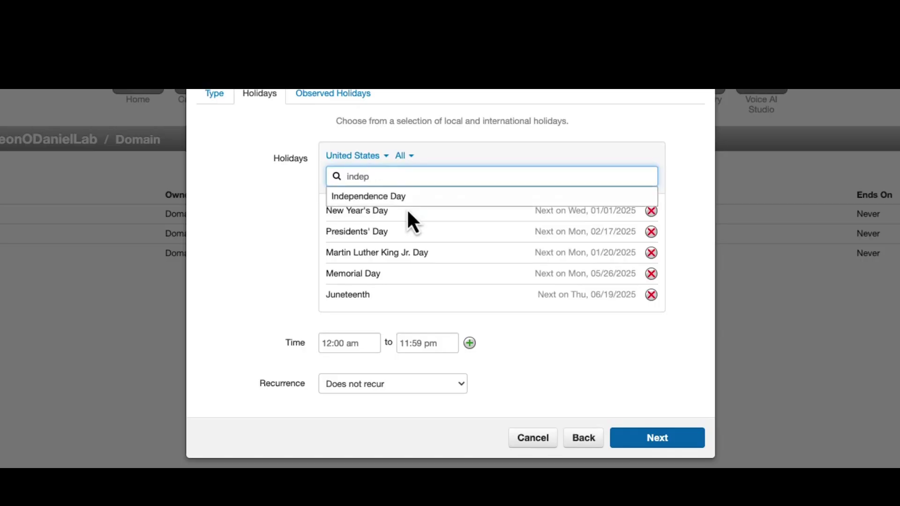
{"action": "left_click", "coordinate": [404, 205]}
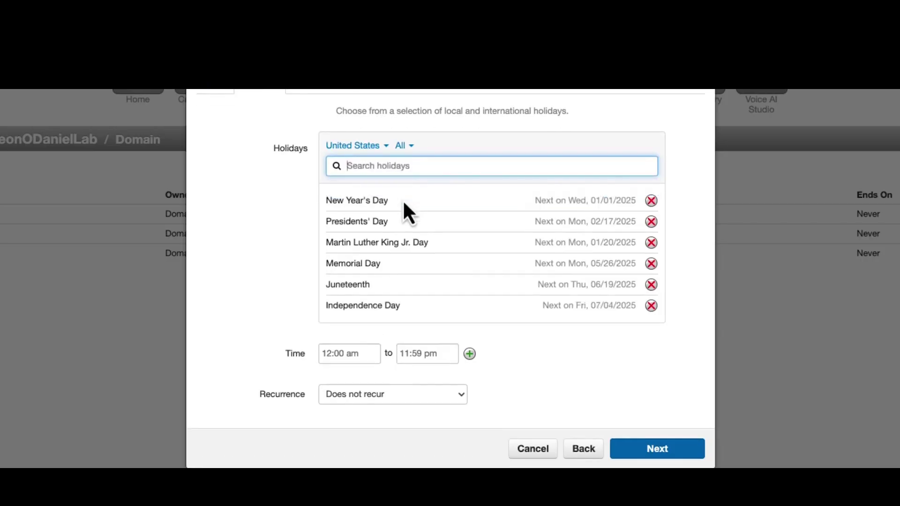
Add Labor Day, Thanksgiving Day and Black Friday to the holiday list.
{"action": "type", "text": "lab"}
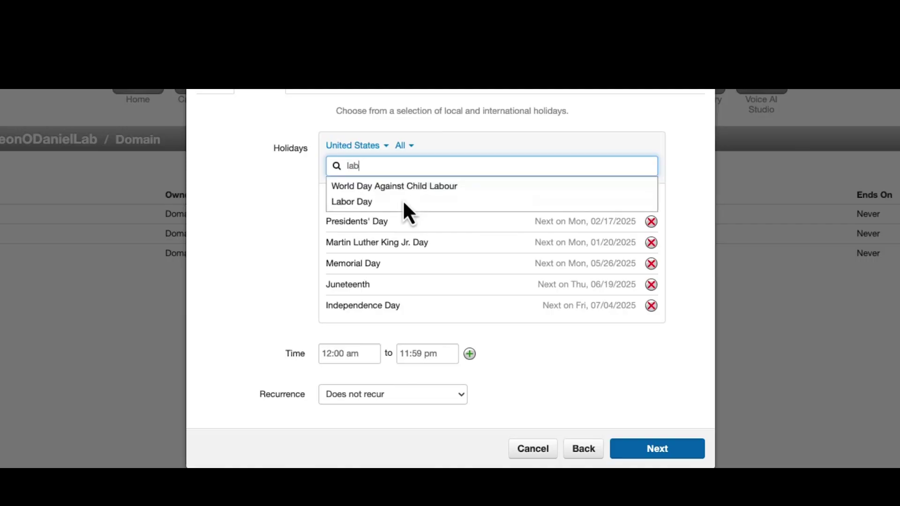
{"action": "left_click", "coordinate": [398, 203]}
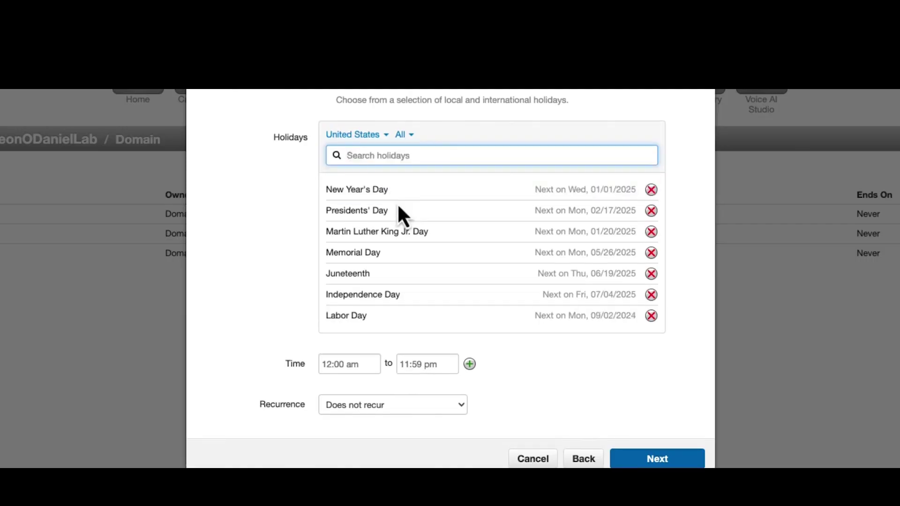
{"action": "type", "text": "thanks"}
{"action": "left_click", "coordinate": [387, 180]}
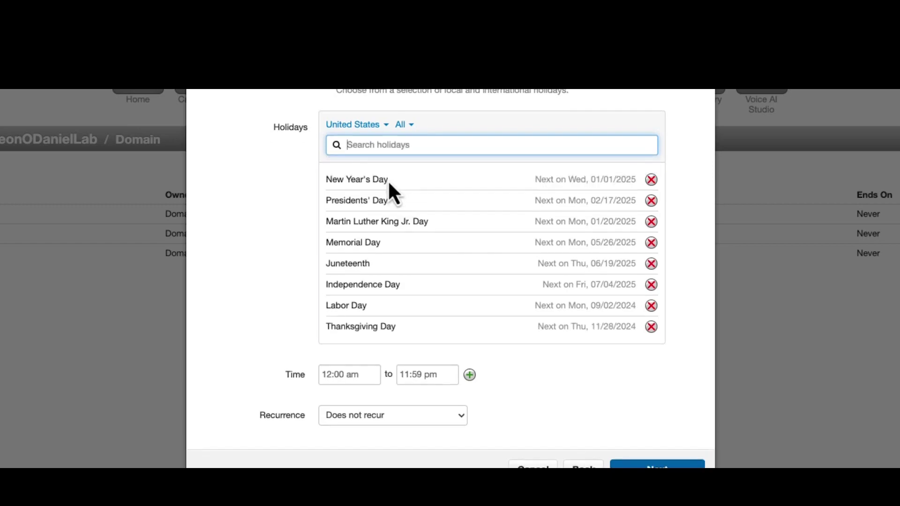
{"action": "type", "text": "black"}
{"action": "key", "text": "Down"}
{"action": "key", "text": "Down"}
{"action": "key", "text": "Return"}
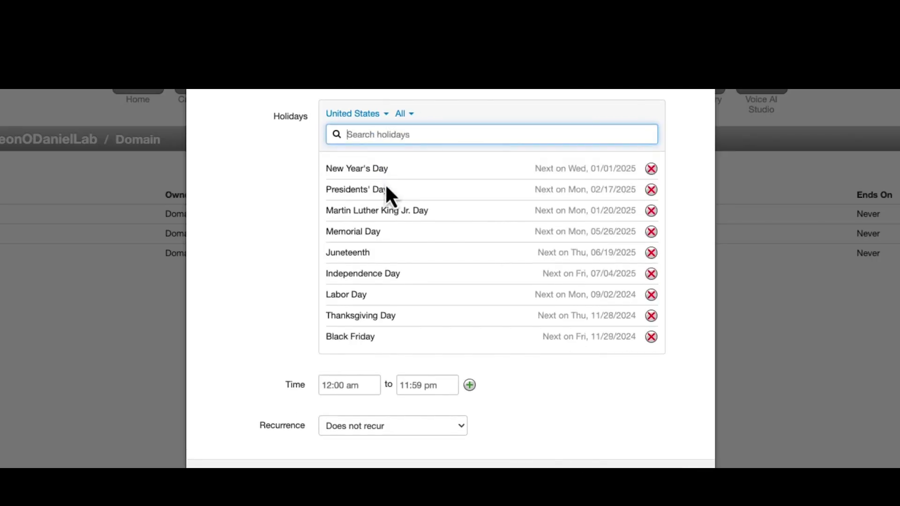
Add Christmas Eve and Christmas Day to the holiday list.
{"action": "type", "text": "christmas"}
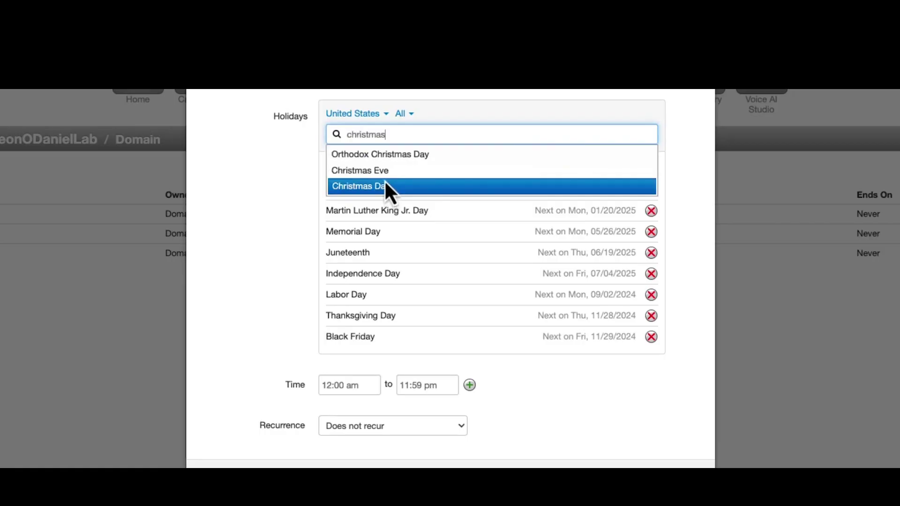
{"action": "left_click", "coordinate": [383, 172]}
{"action": "type", "text": "c"}
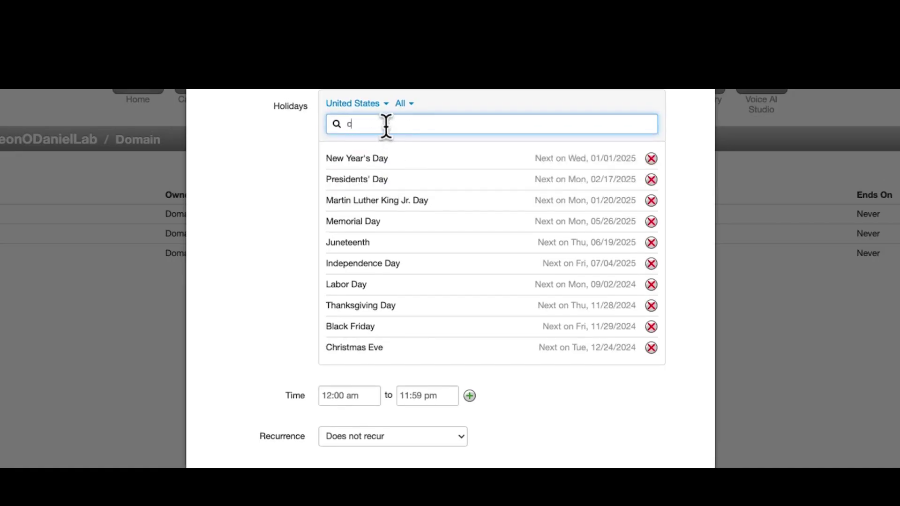
{"action": "type", "text": "hristmas"}
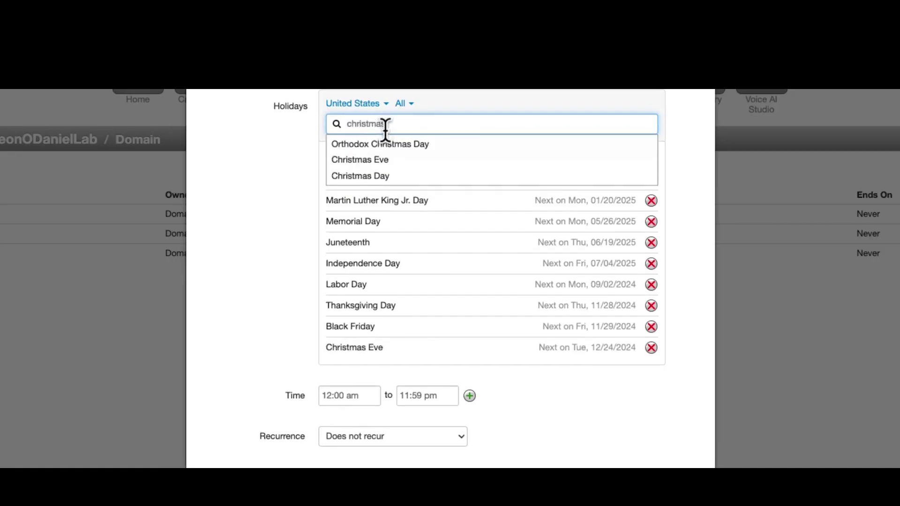
{"action": "left_click", "coordinate": [390, 181]}
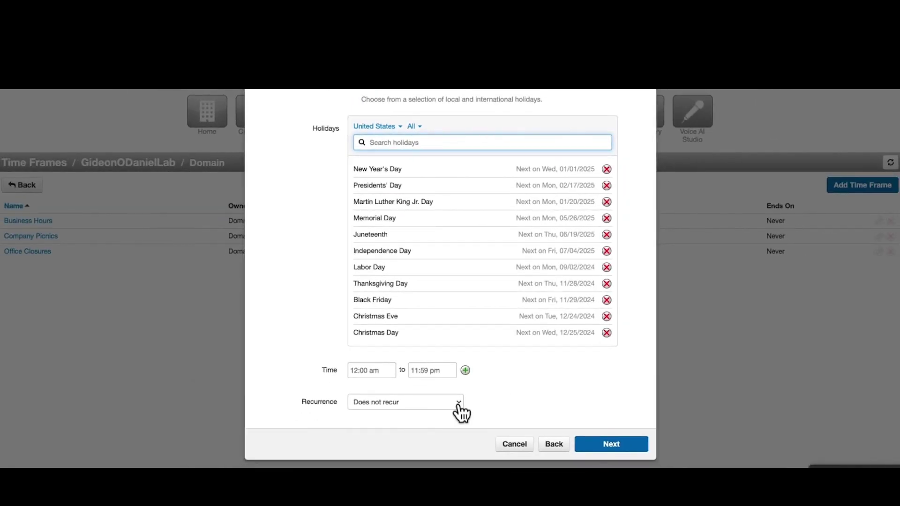
Set the holidays' recurrence to Yearly on selected holiday and continue to the observed holiday rules.
{"action": "left_click", "coordinate": [459, 405]}
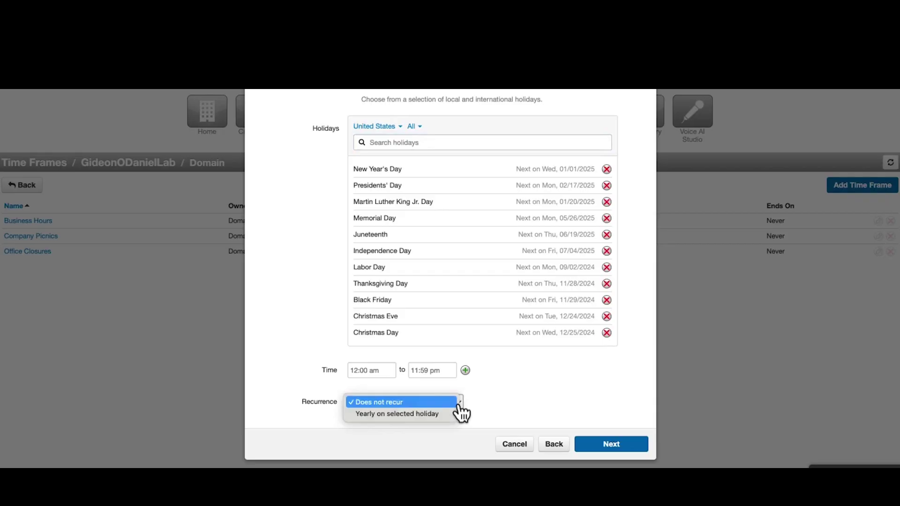
{"action": "left_click", "coordinate": [445, 414]}
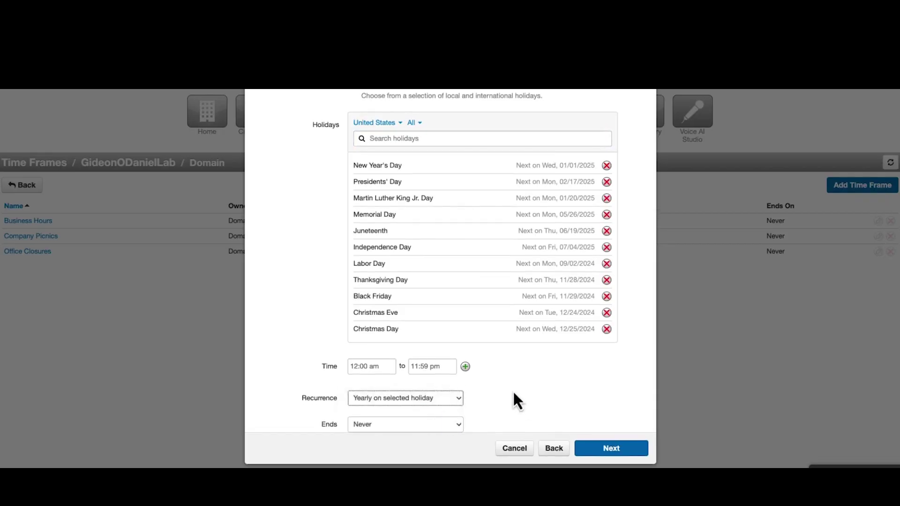
{"action": "left_click", "coordinate": [615, 449]}
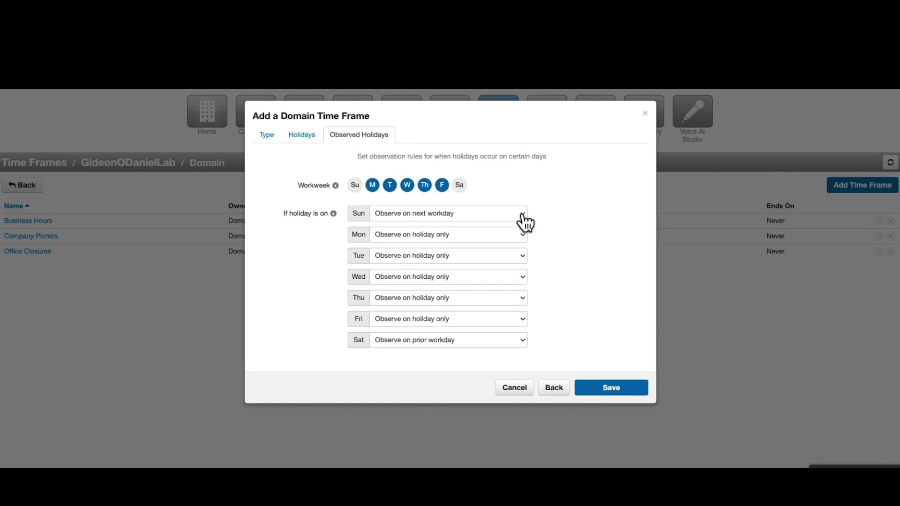
Set the observation rule for holidays falling on Saturday to Observe on next workday.
{"action": "left_click", "coordinate": [522, 341]}
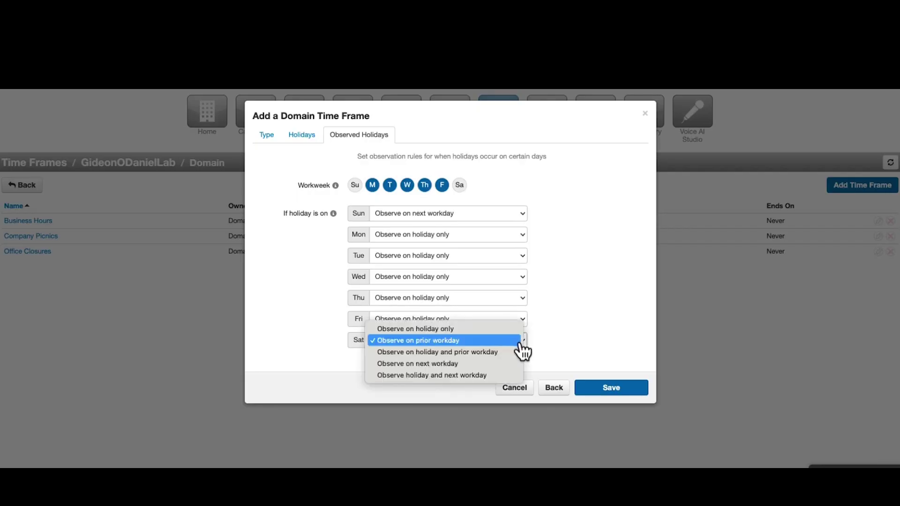
{"action": "left_click", "coordinate": [504, 365]}
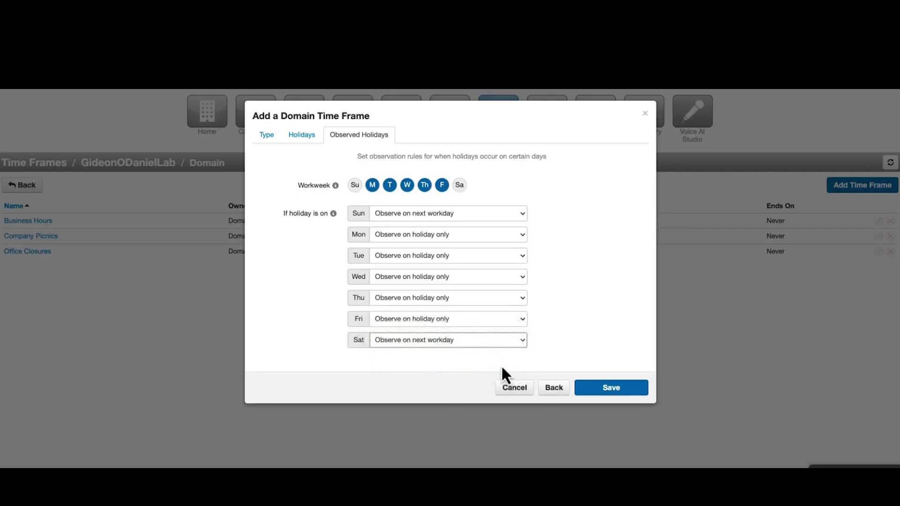
Save the Holidays time frame and create a Custom domain time frame named General.
{"action": "left_click", "coordinate": [604, 391]}
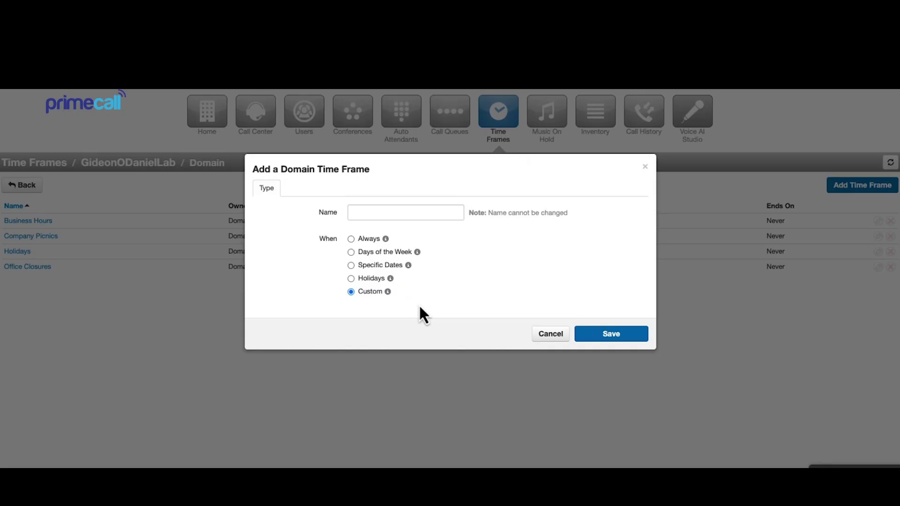
{"action": "left_click", "coordinate": [406, 214]}
{"action": "type", "text": "General"}
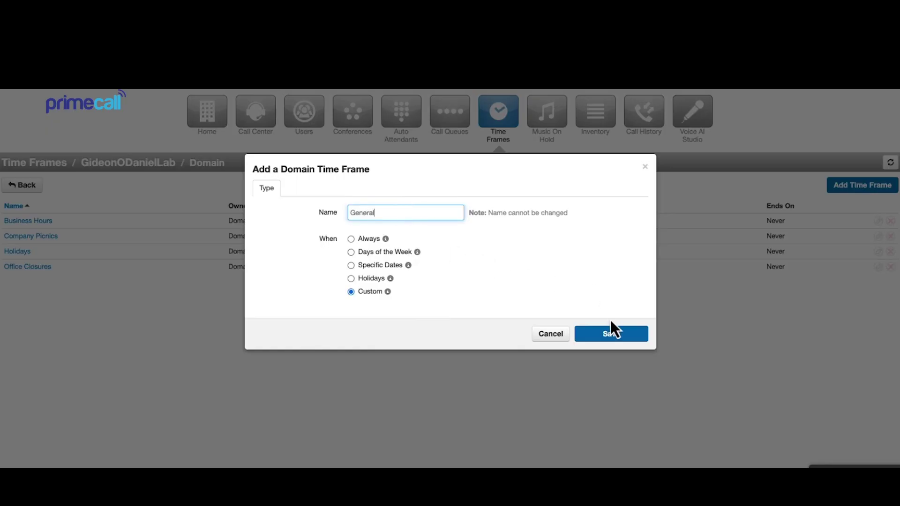
{"action": "left_click", "coordinate": [615, 338]}
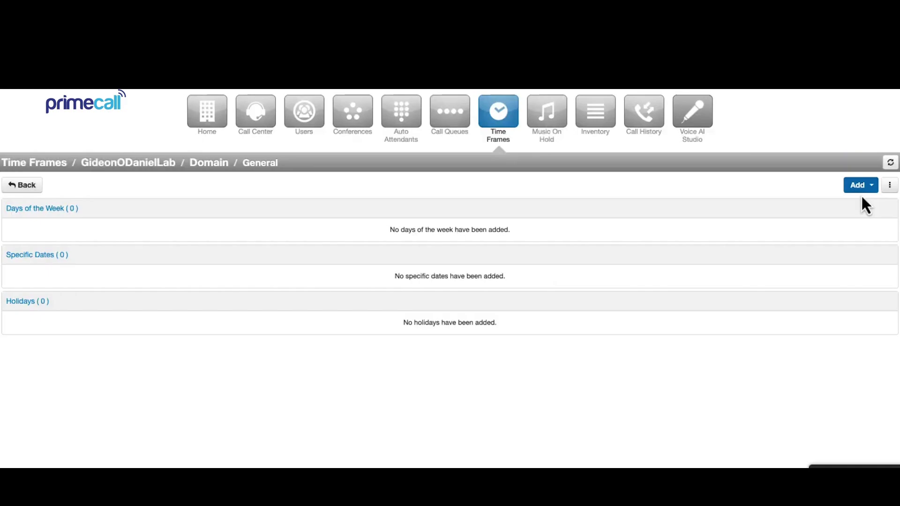
Add a Monday schedule from 8:00 am to 5:00 pm with Custom recurrence to the General time frame.
{"action": "left_click", "coordinate": [863, 185]}
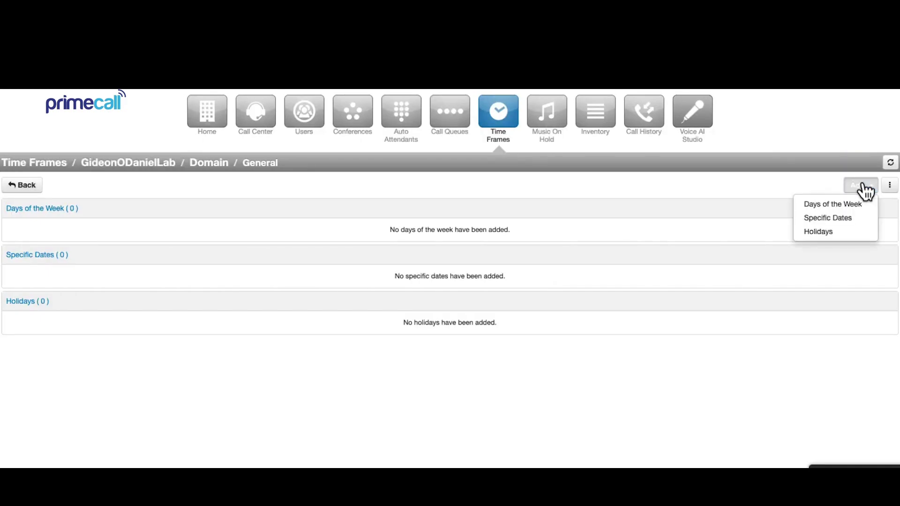
{"action": "left_click", "coordinate": [838, 204]}
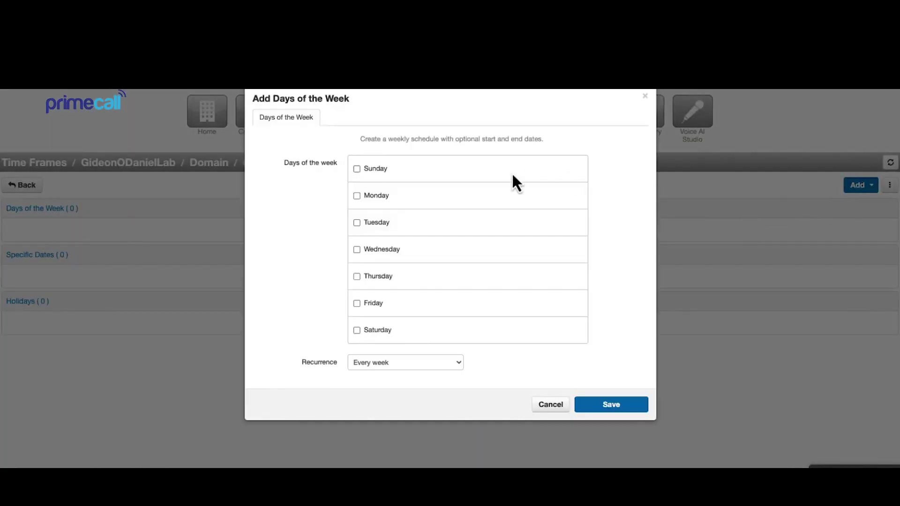
{"action": "left_click", "coordinate": [357, 196]}
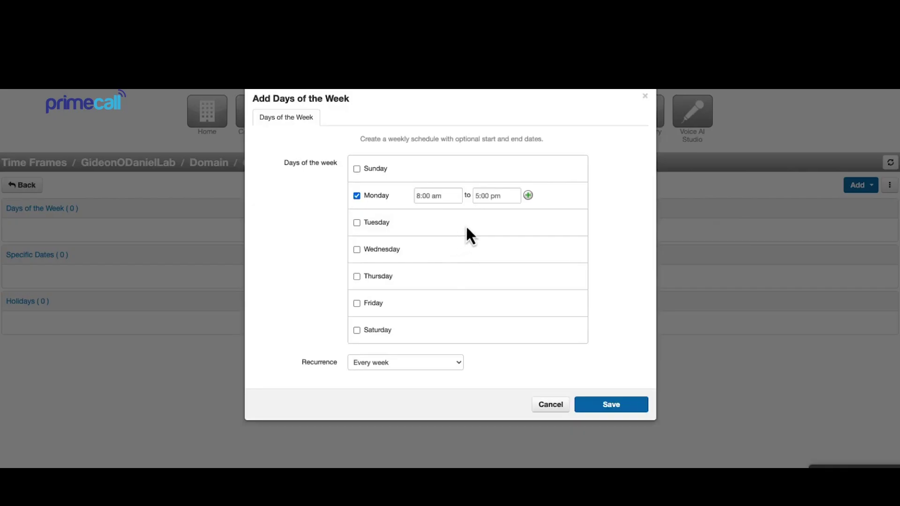
{"action": "left_click", "coordinate": [459, 363]}
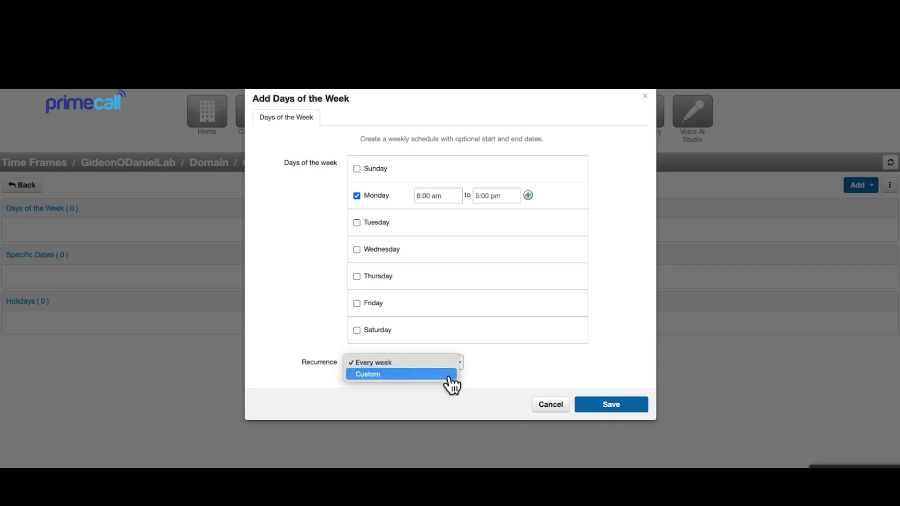
{"action": "left_click", "coordinate": [449, 377]}
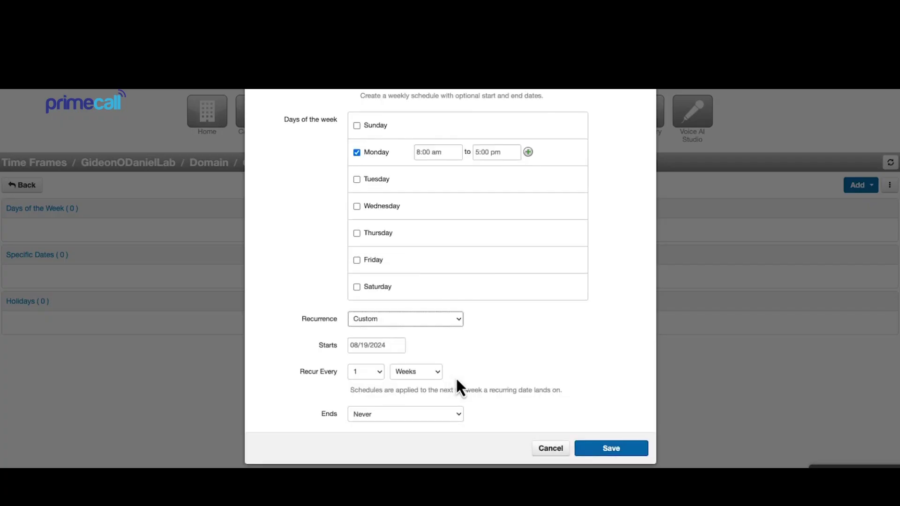
{"action": "left_click", "coordinate": [604, 451]}
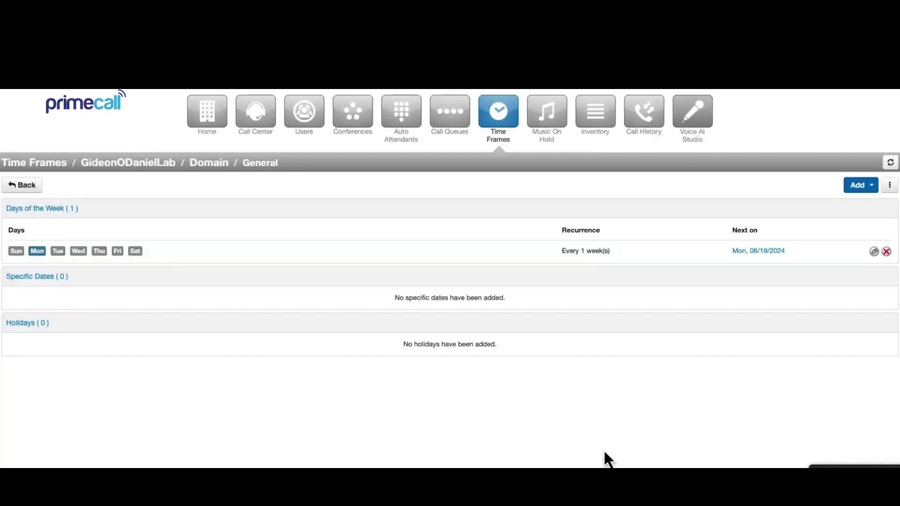
Add the specific date 10/31/2024 to the General time frame, recurring every month on the last day.
{"action": "left_click", "coordinate": [871, 187]}
{"action": "left_click", "coordinate": [849, 219]}
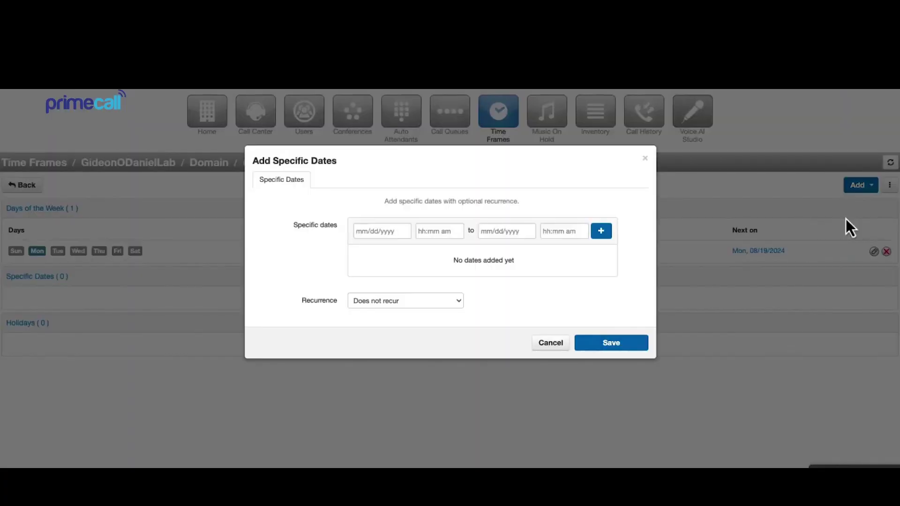
{"action": "left_click", "coordinate": [373, 231]}
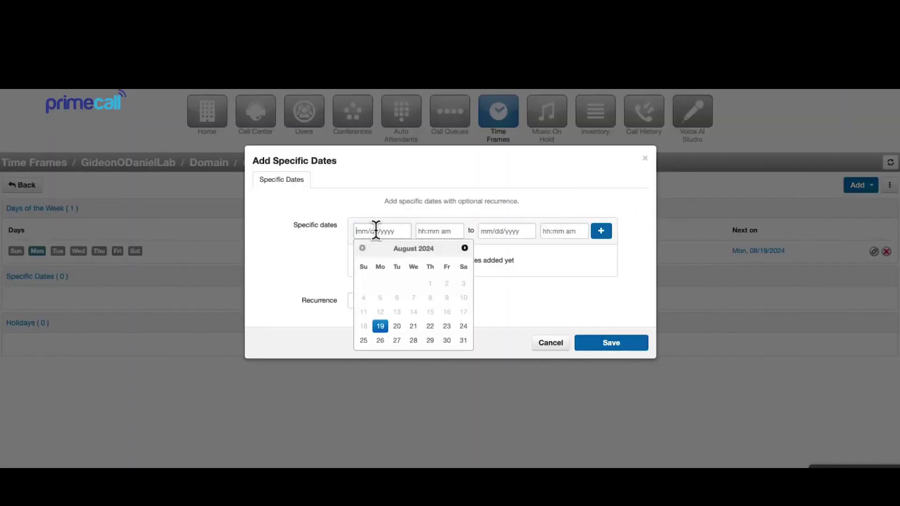
{"action": "type", "text": "10/31/2024"}
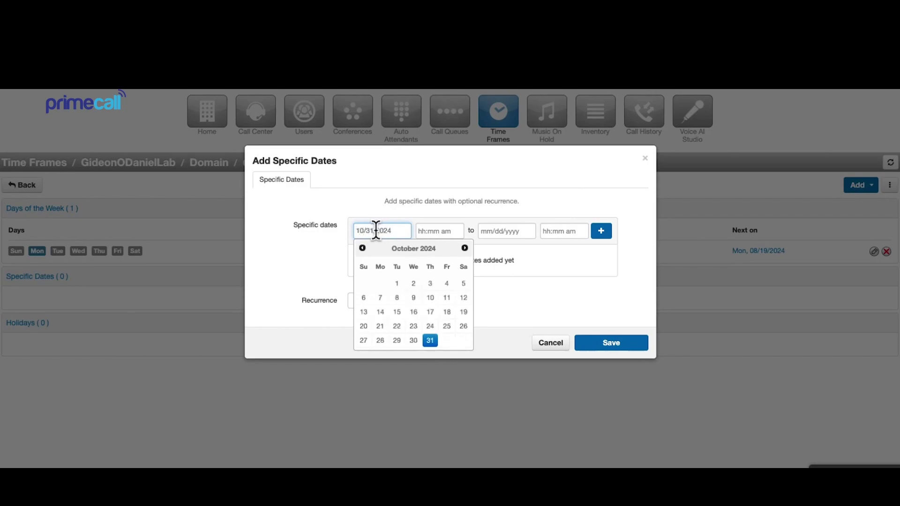
{"action": "left_click", "coordinate": [431, 342]}
{"action": "left_click", "coordinate": [604, 236]}
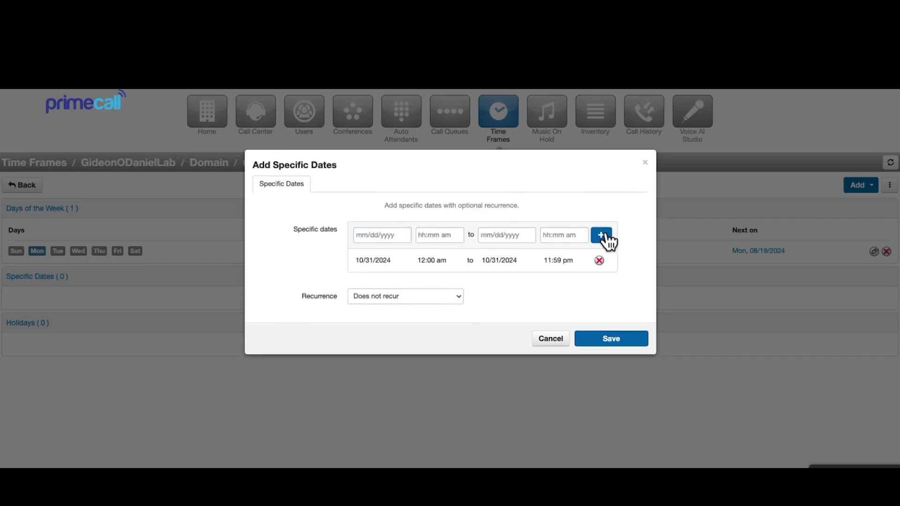
{"action": "left_click", "coordinate": [454, 299]}
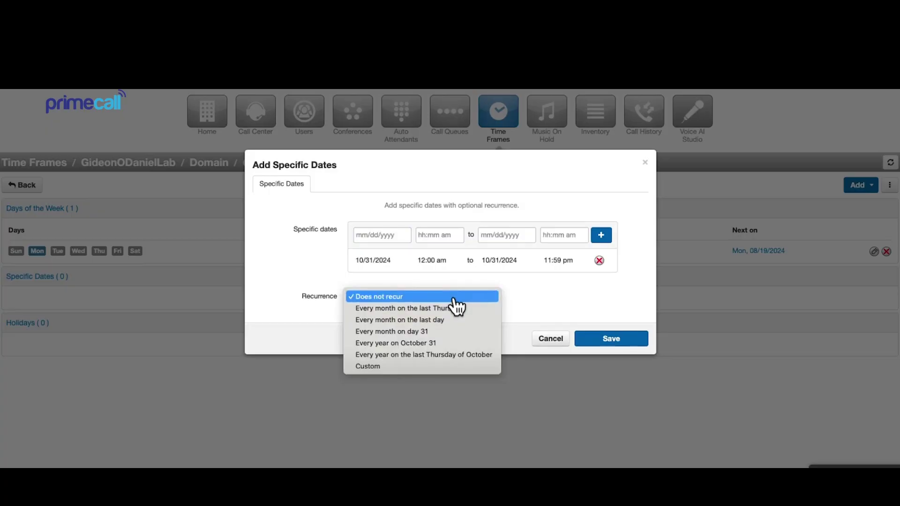
{"action": "left_click", "coordinate": [443, 322]}
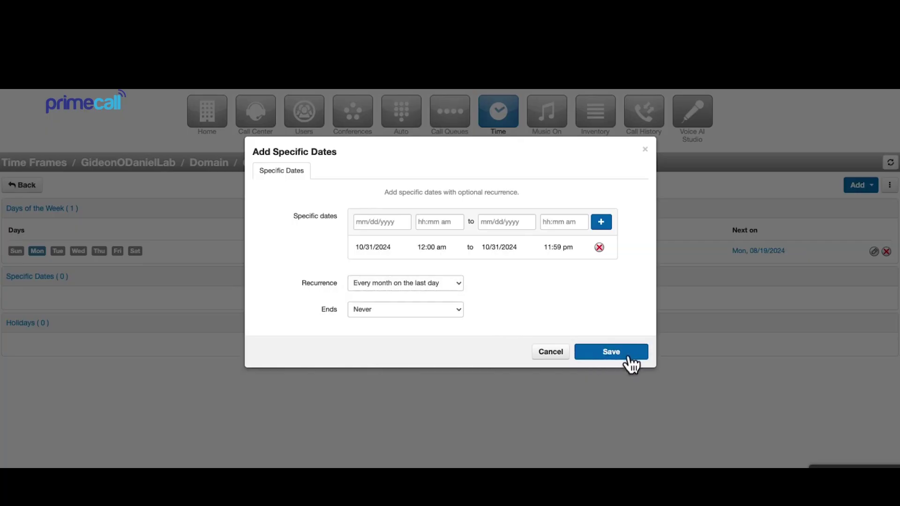
{"action": "left_click", "coordinate": [627, 358]}
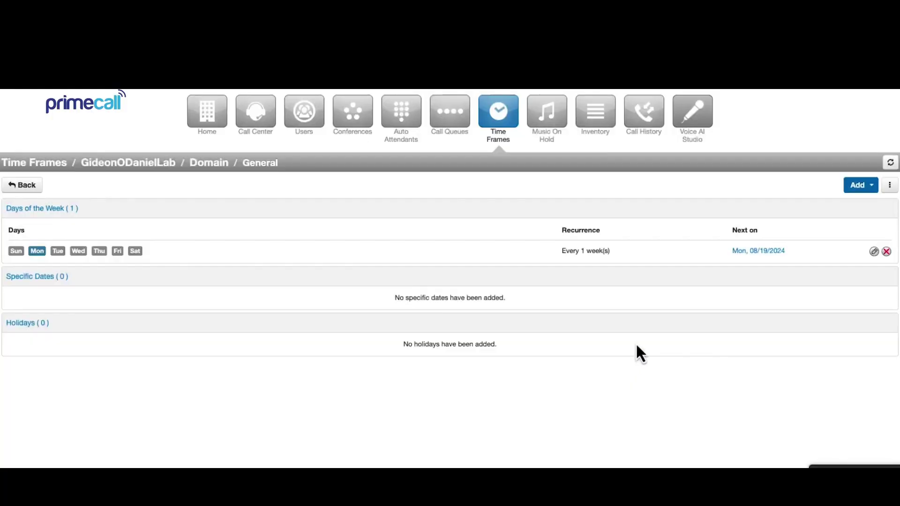
Add Valentine's Day to the General time frame with Yearly on selected holiday recurrence, keeping the default observation rules.
{"action": "left_click", "coordinate": [864, 187]}
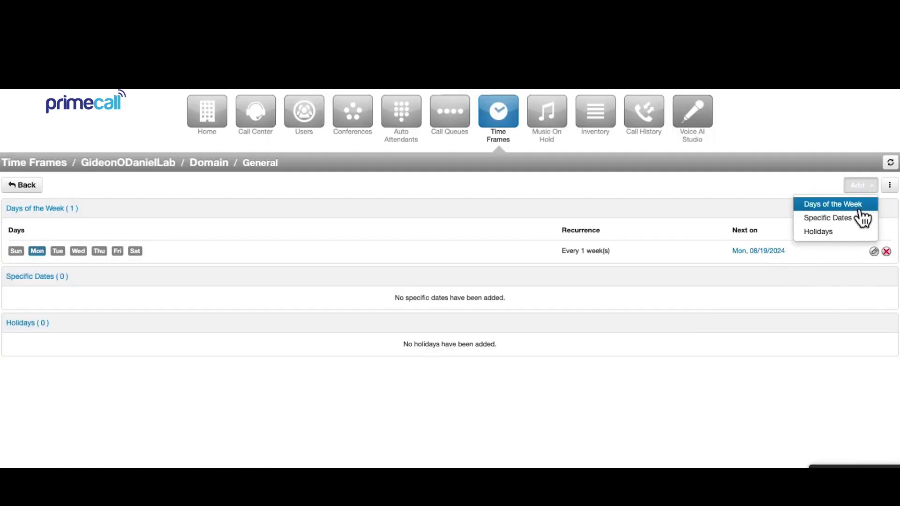
{"action": "left_click", "coordinate": [847, 233]}
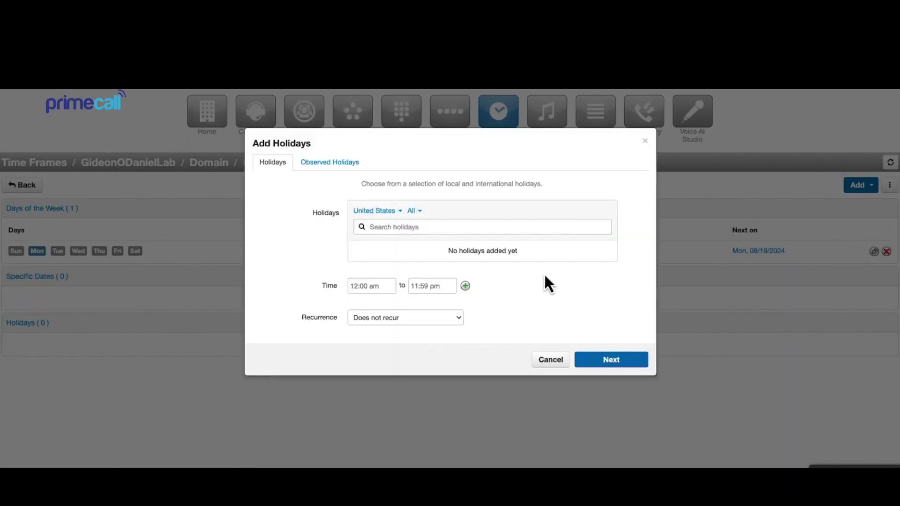
{"action": "left_click", "coordinate": [415, 227]}
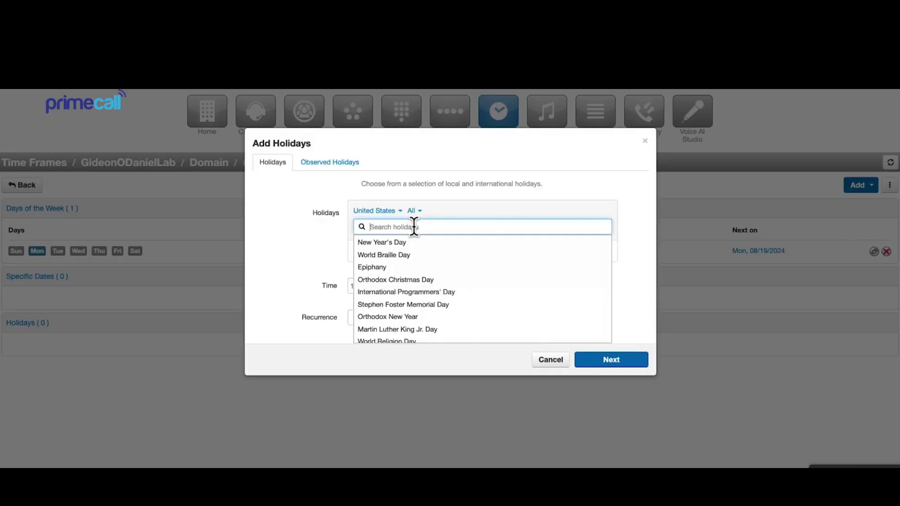
{"action": "type", "text": "valen"}
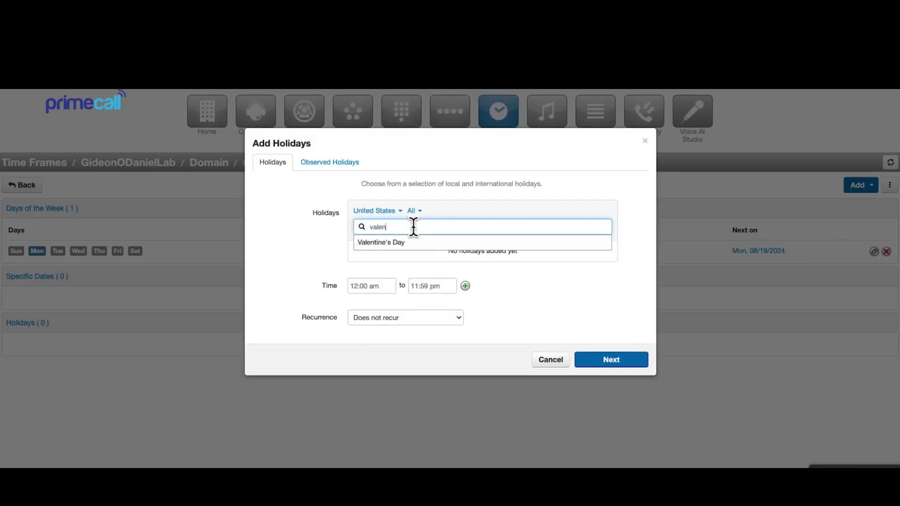
{"action": "left_click", "coordinate": [414, 243]}
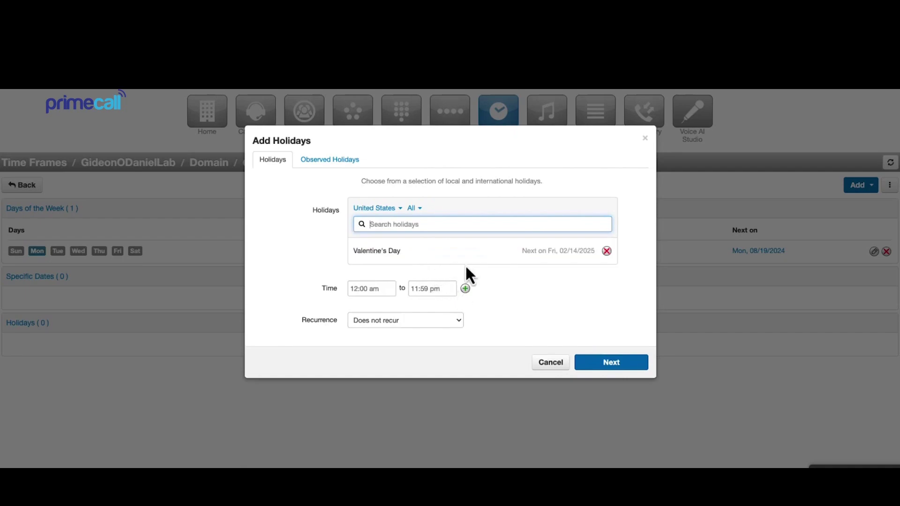
{"action": "left_click", "coordinate": [457, 327]}
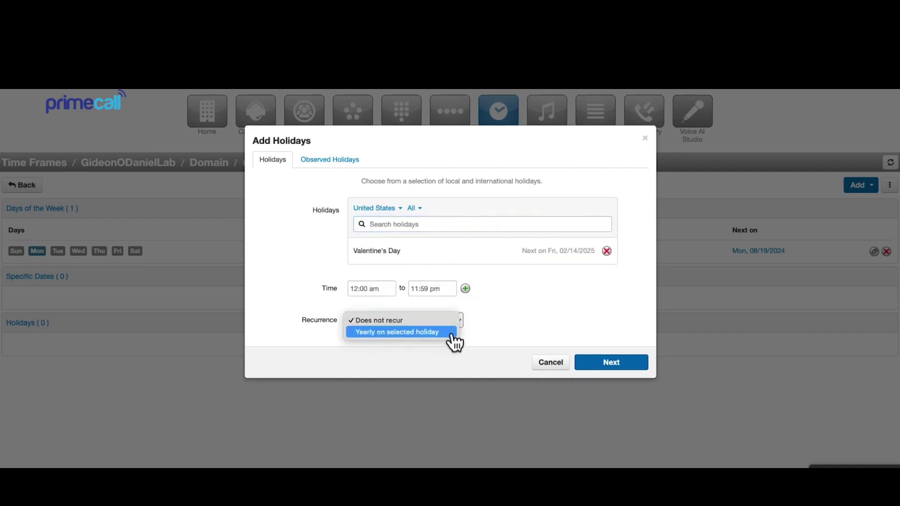
{"action": "left_click", "coordinate": [450, 332]}
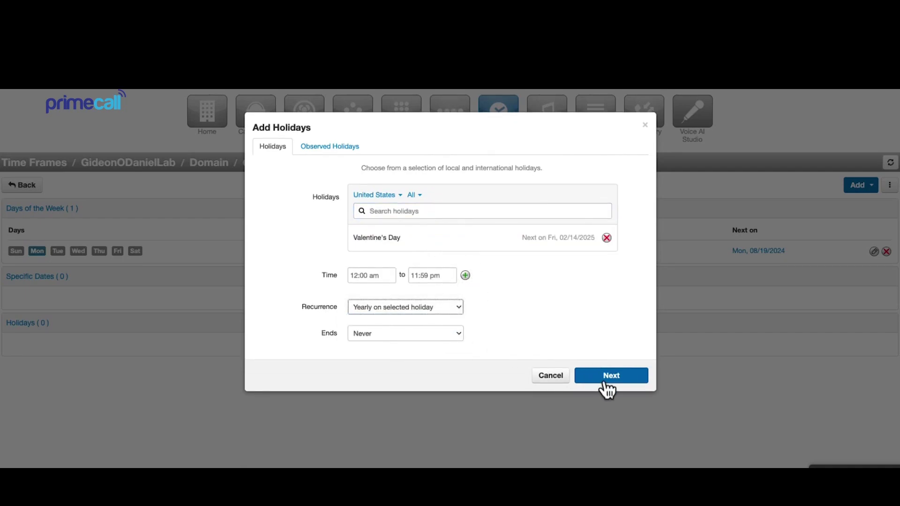
{"action": "left_click", "coordinate": [608, 377]}
{"action": "left_click", "coordinate": [606, 388]}
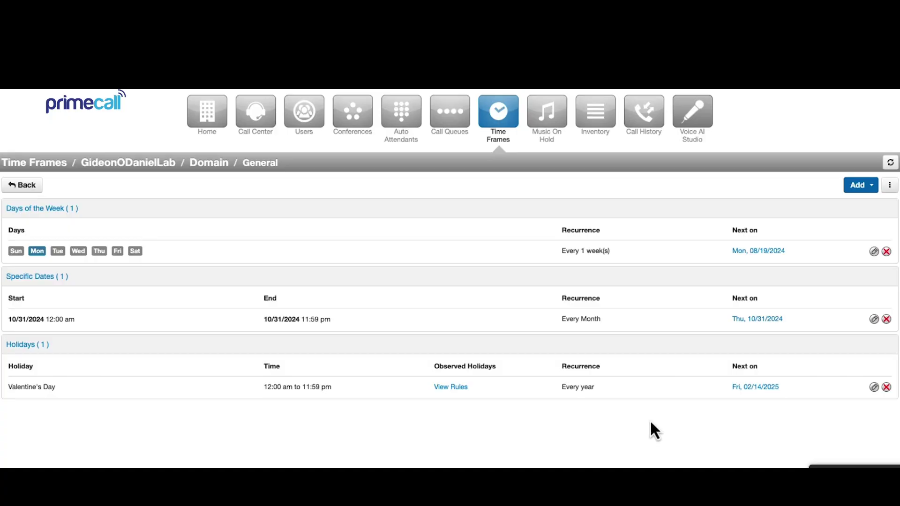
Open the inventory phone number noted as MAIN for editing and enable time frames on it.
{"action": "left_click", "coordinate": [29, 185]}
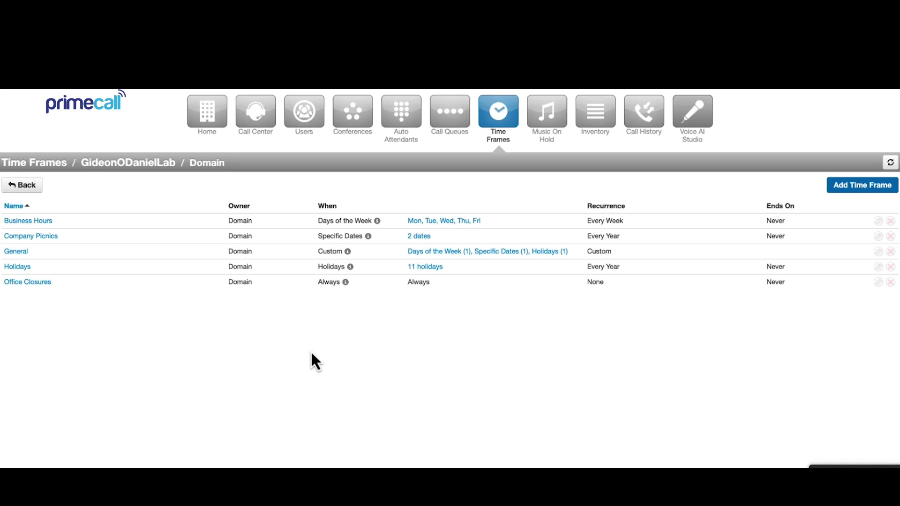
{"action": "left_click", "coordinate": [605, 119]}
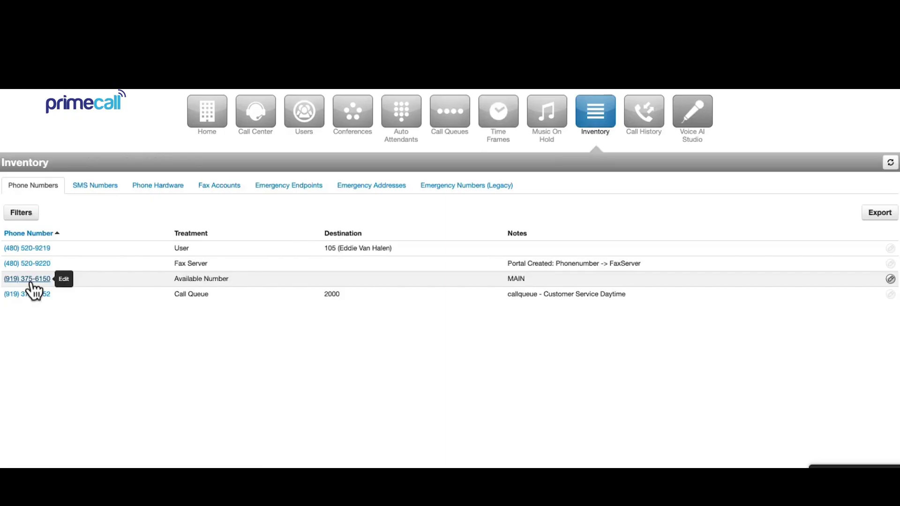
{"action": "left_click", "coordinate": [31, 281]}
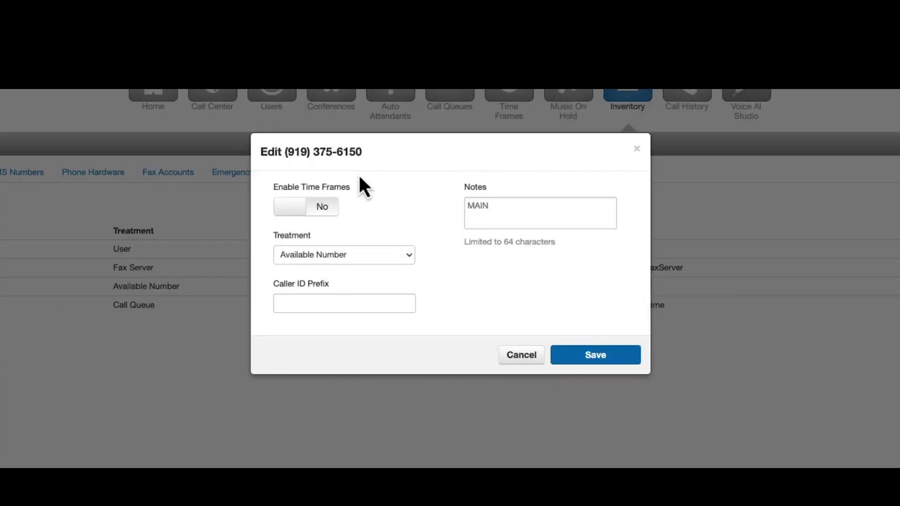
{"action": "left_click", "coordinate": [293, 212]}
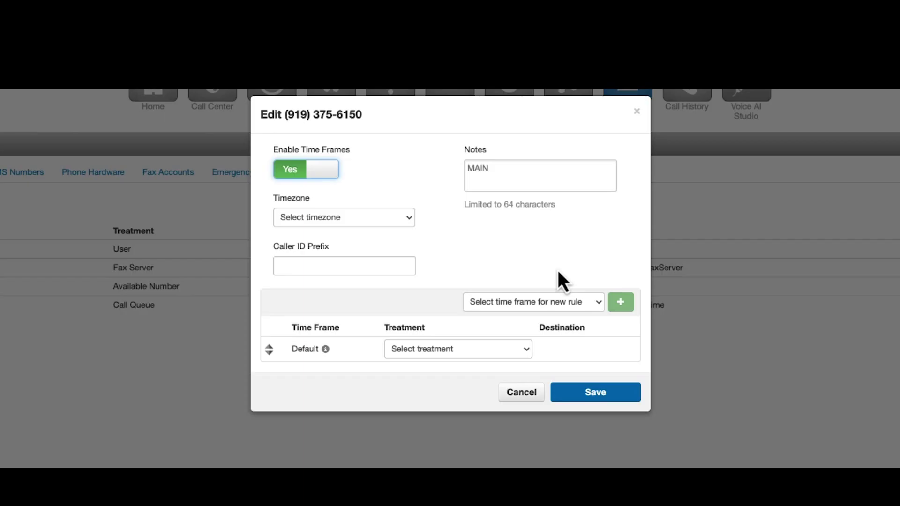
Add routing rules for the Business Hours, Company Picnics and Holidays time frames to the MAIN phone number.
{"action": "left_click", "coordinate": [587, 302]}
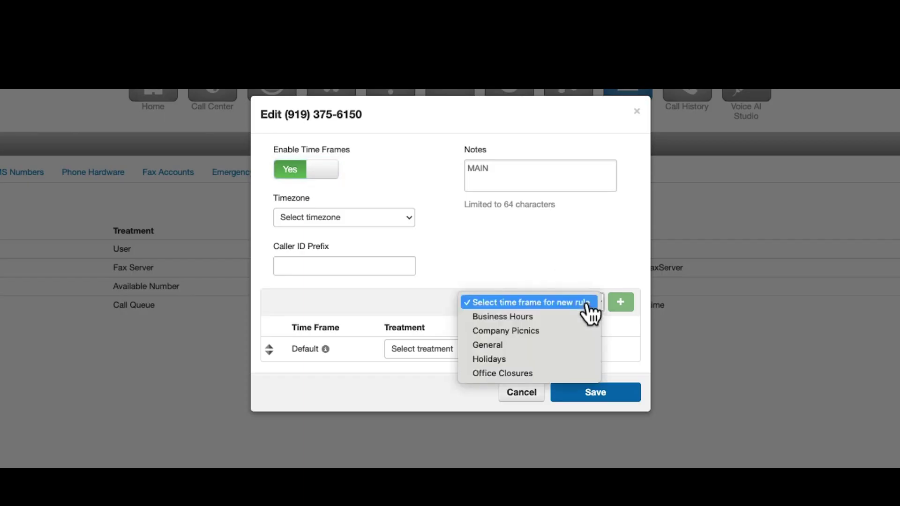
{"action": "left_click", "coordinate": [556, 320]}
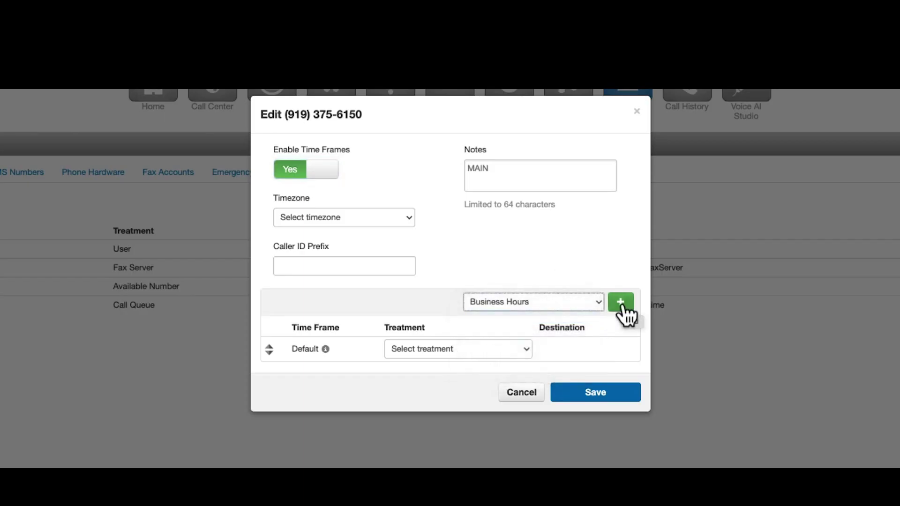
{"action": "left_click", "coordinate": [622, 304]}
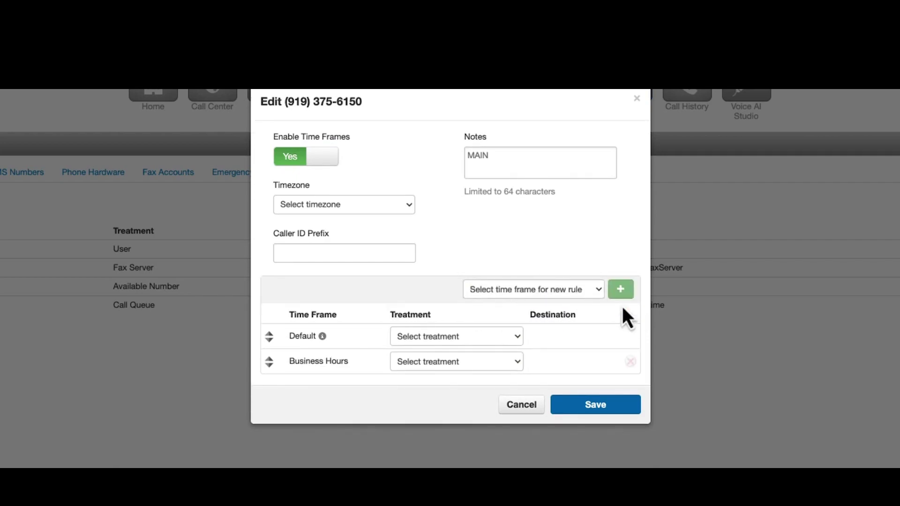
{"action": "left_click", "coordinate": [592, 291]}
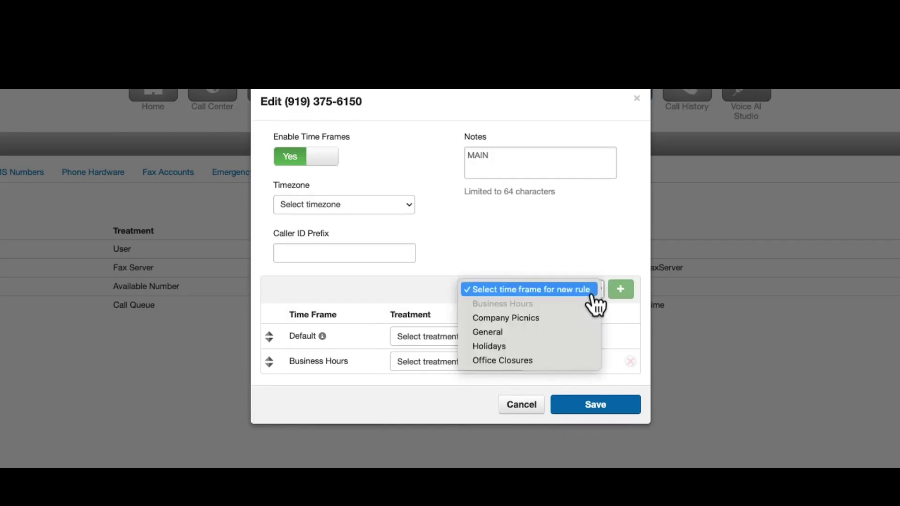
{"action": "left_click", "coordinate": [563, 319]}
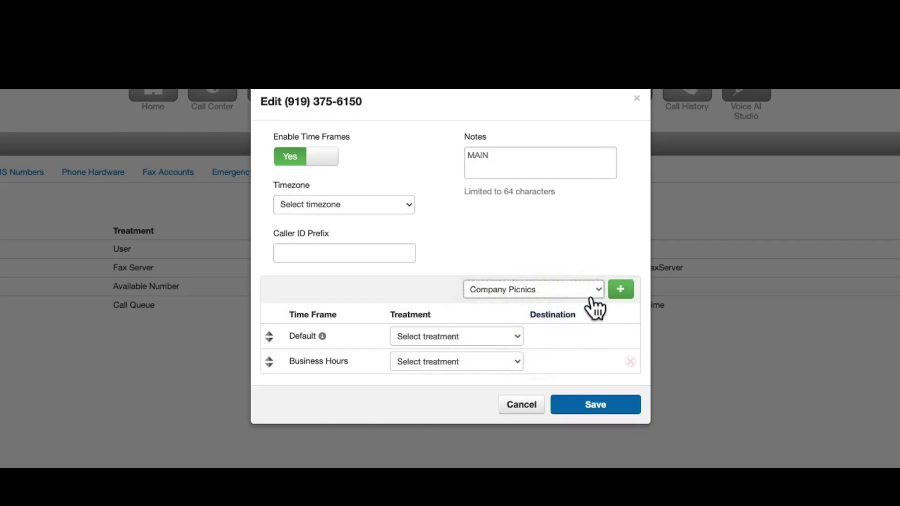
{"action": "left_click", "coordinate": [620, 290]}
{"action": "left_click", "coordinate": [582, 279]}
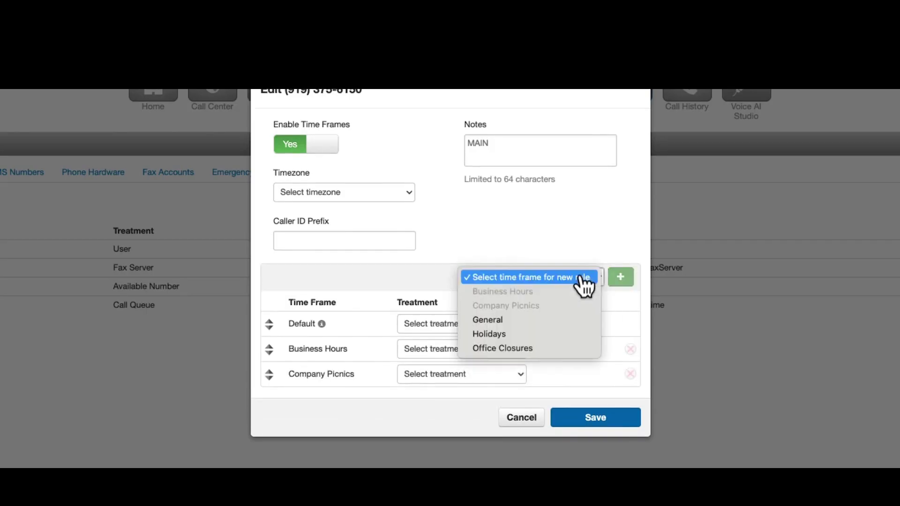
{"action": "left_click", "coordinate": [528, 334]}
{"action": "left_click", "coordinate": [620, 276]}
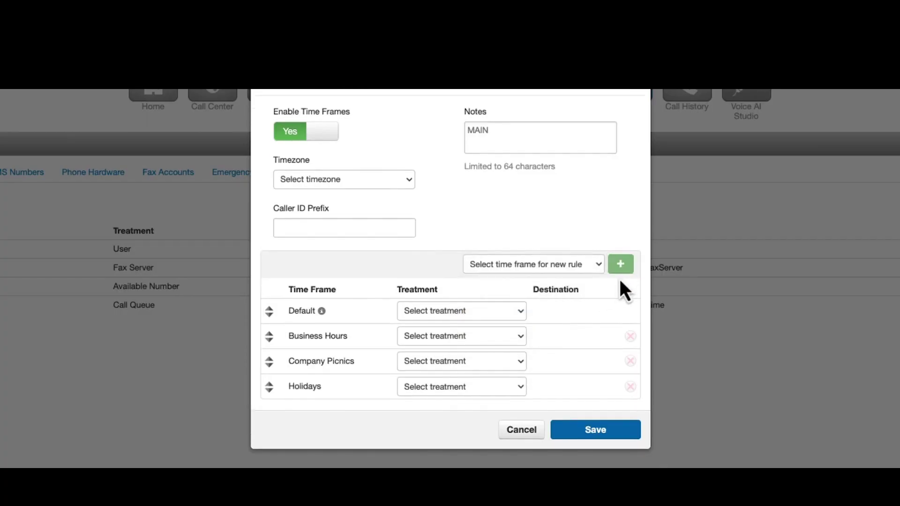
Add a routing rule for the Office Closures time frame to the MAIN phone number.
{"action": "left_click", "coordinate": [597, 272]}
{"action": "left_click", "coordinate": [548, 342]}
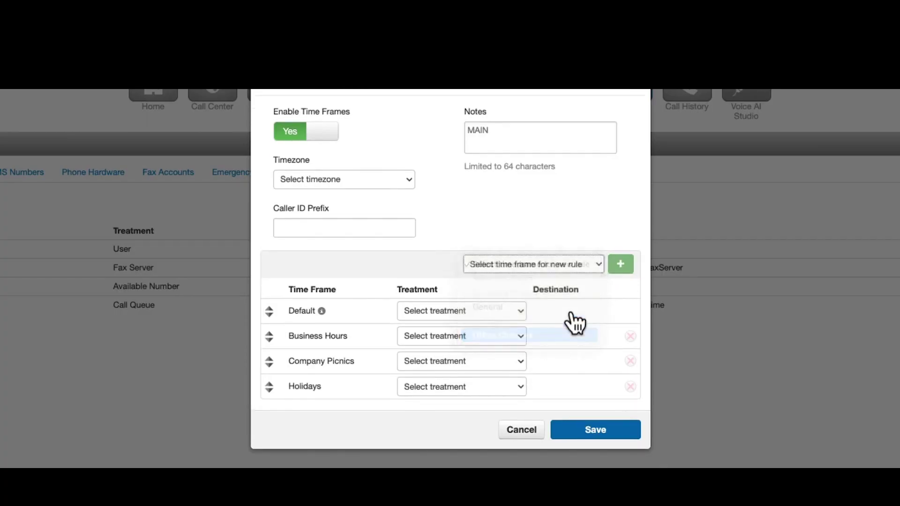
{"action": "left_click", "coordinate": [617, 265]}
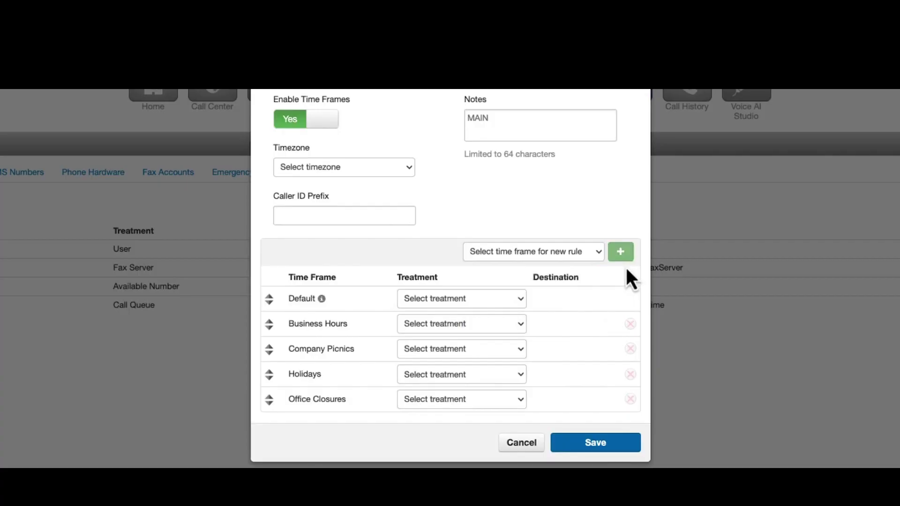
Route the Default rule to the Auto Attendant After Hours AA (8003) and set the Business Hours treatment to Call Queue.
{"action": "left_click", "coordinate": [524, 300]}
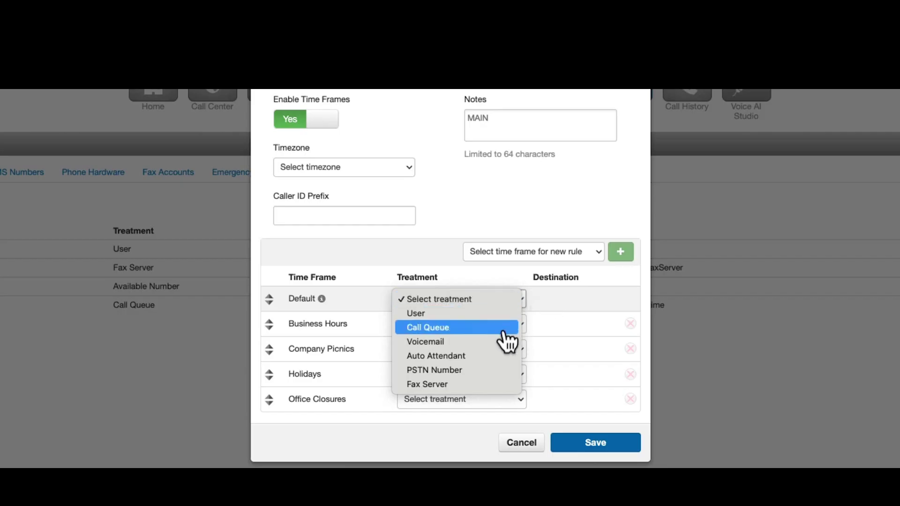
{"action": "left_click", "coordinate": [490, 356]}
{"action": "left_click", "coordinate": [530, 299]}
{"action": "type", "text": "after"}
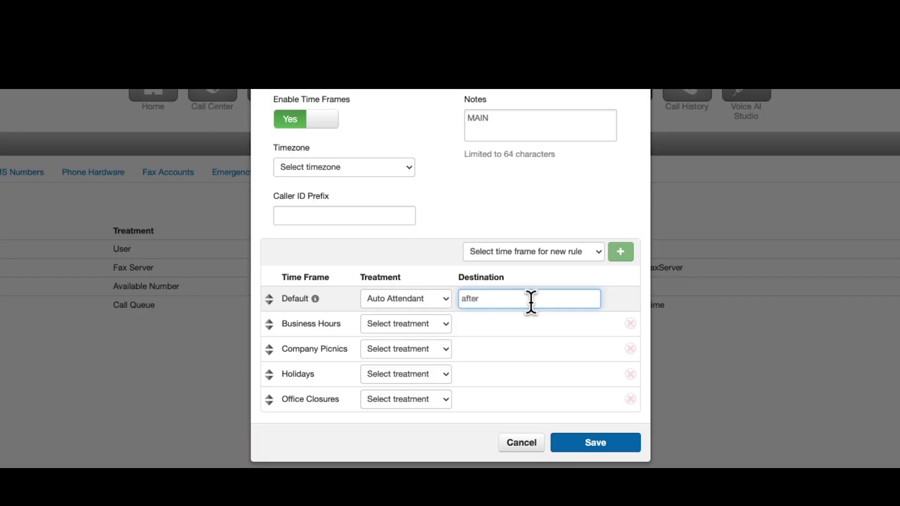
{"action": "left_click", "coordinate": [522, 321]}
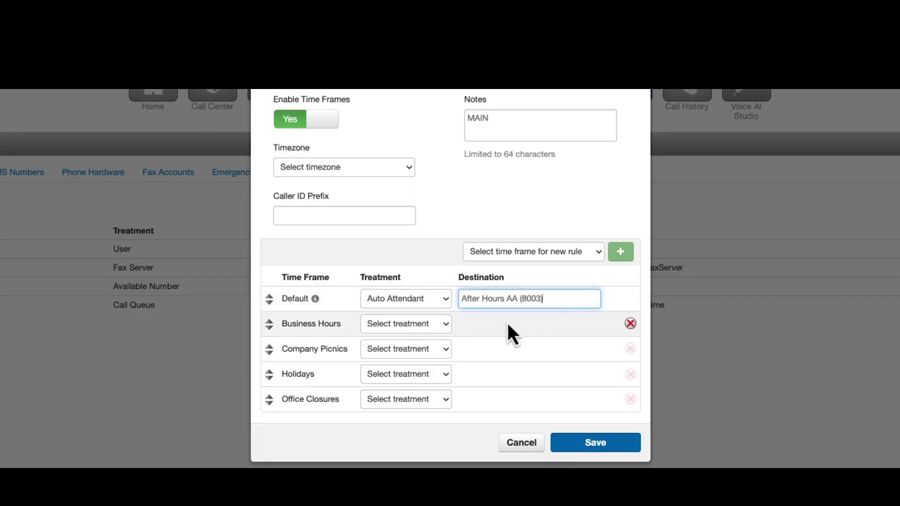
{"action": "left_click", "coordinate": [434, 326]}
{"action": "left_click", "coordinate": [419, 352]}
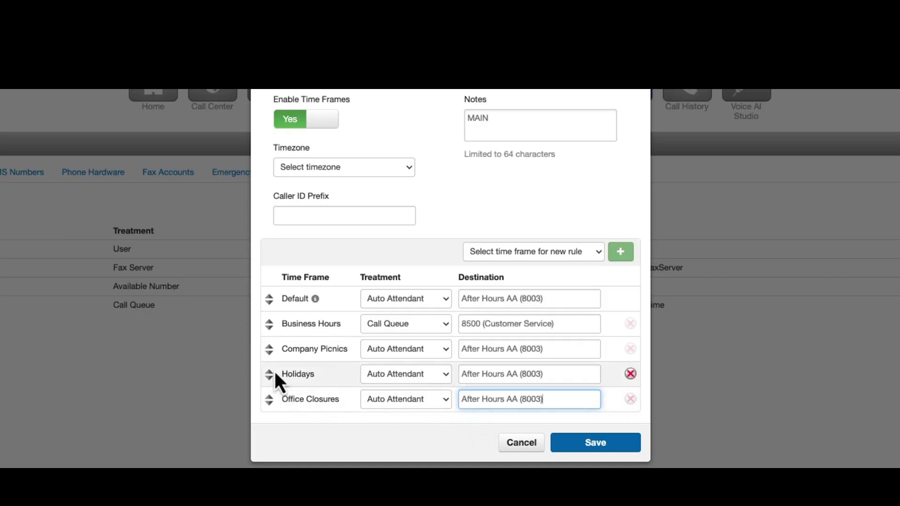
Reorder the routing rules by moving Default to the end of the list and Holidays to the first place.
{"action": "left_click_drag", "start_coordinate": [268, 300], "coordinate": [269, 396]}
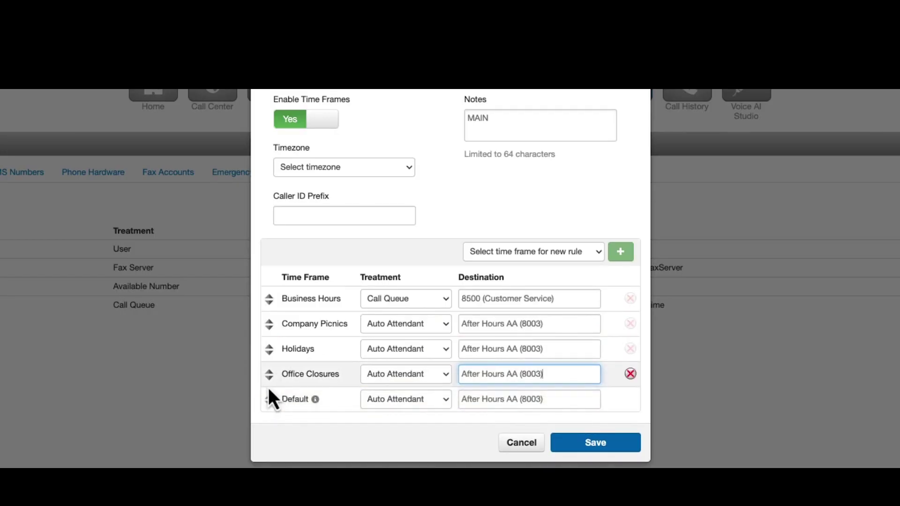
{"action": "left_click_drag", "start_coordinate": [269, 348], "coordinate": [266, 300]}
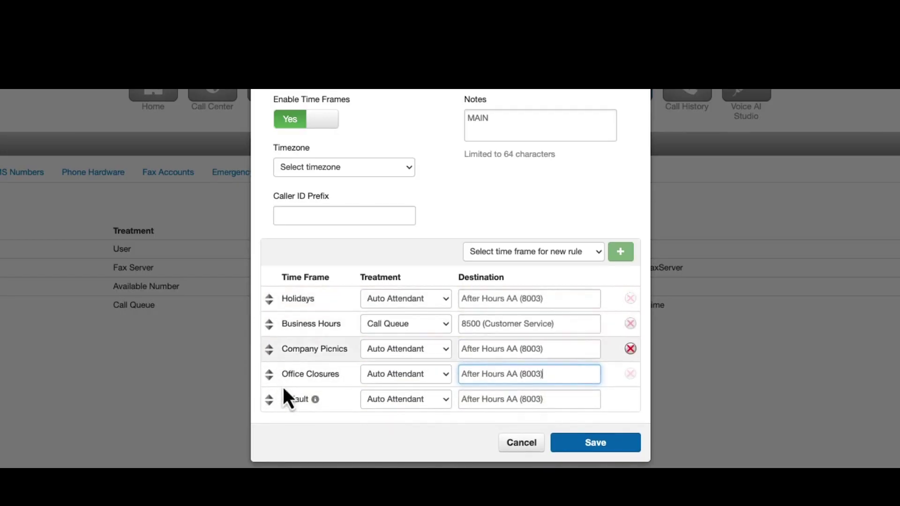
Try the Office Closures rule in the second, last and first places of the rule order.
{"action": "left_click_drag", "start_coordinate": [269, 376], "coordinate": [266, 323]}
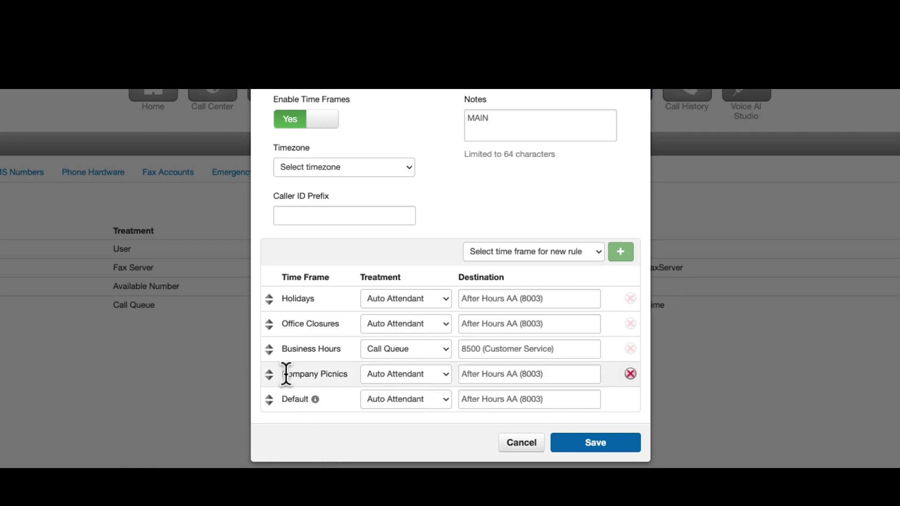
{"action": "left_click_drag", "start_coordinate": [271, 324], "coordinate": [273, 403]}
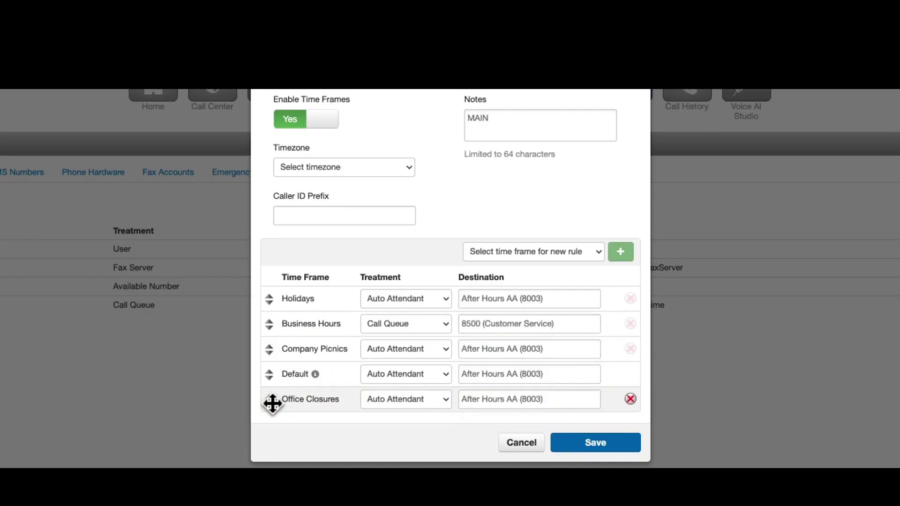
{"action": "left_click_drag", "start_coordinate": [273, 403], "coordinate": [264, 304]}
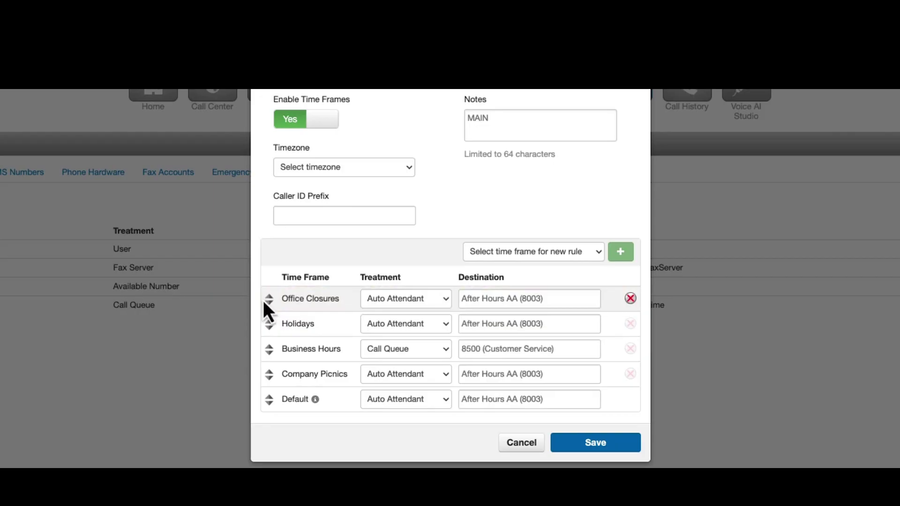
Move the Office Closures rule to the end of the list, below Default, and save the phone number's routing rules.
{"action": "left_click_drag", "start_coordinate": [268, 298], "coordinate": [271, 407]}
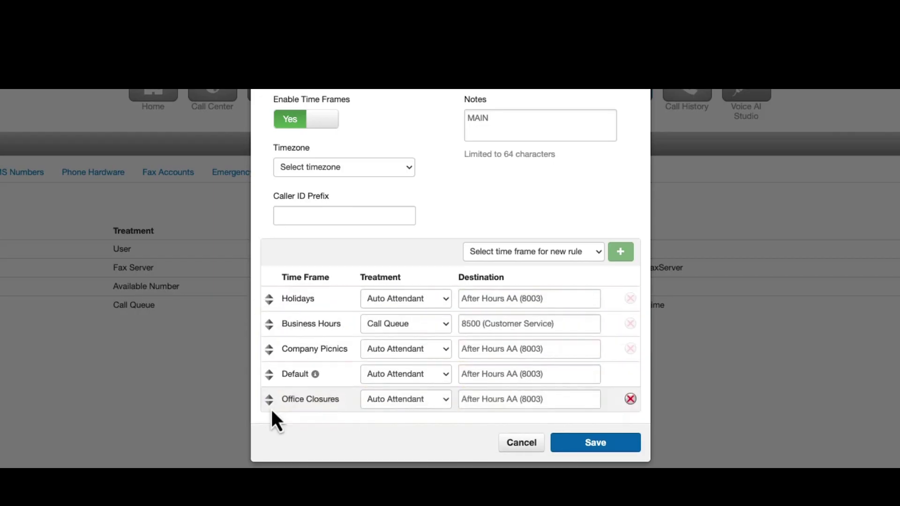
{"action": "left_click", "coordinate": [607, 455]}
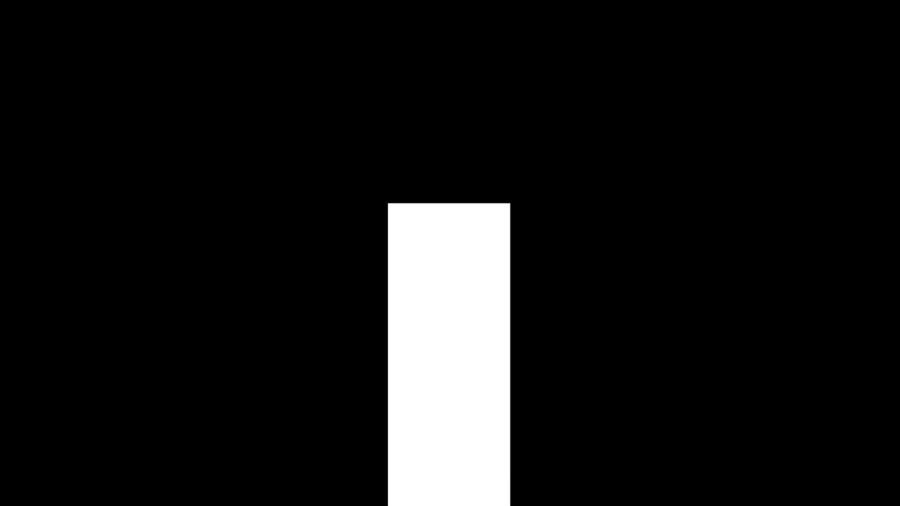